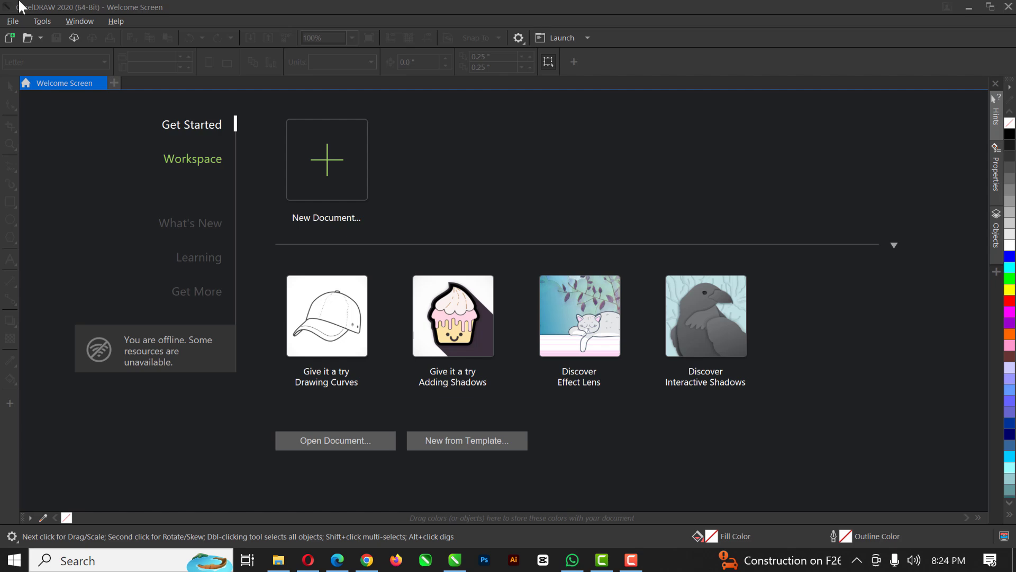
# Create a new document in pixel units, 1920 px wide by 1080 px high
pyautogui.click(13, 22)
pyautogui.click(37, 33)
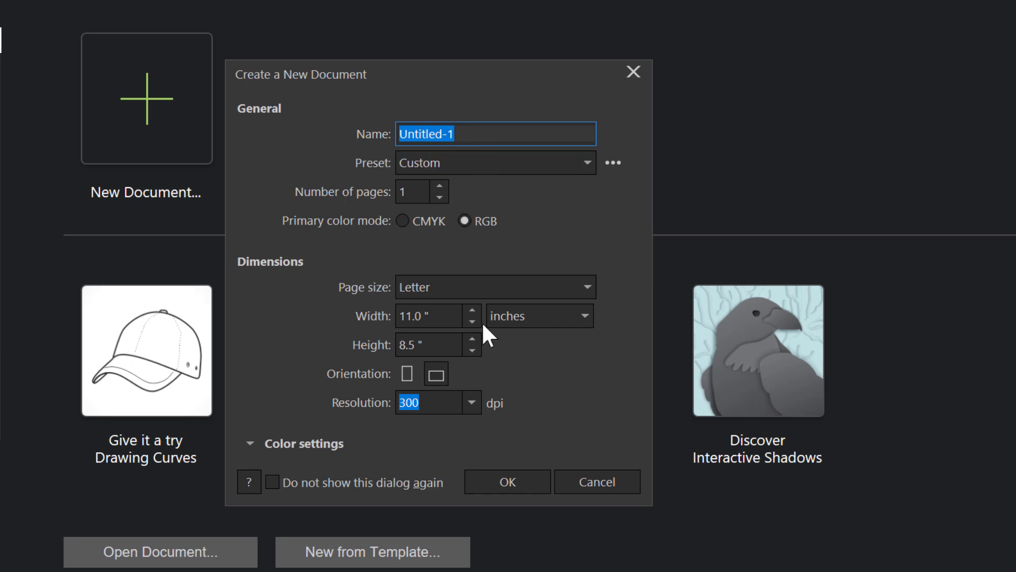
pyautogui.click(524, 316)
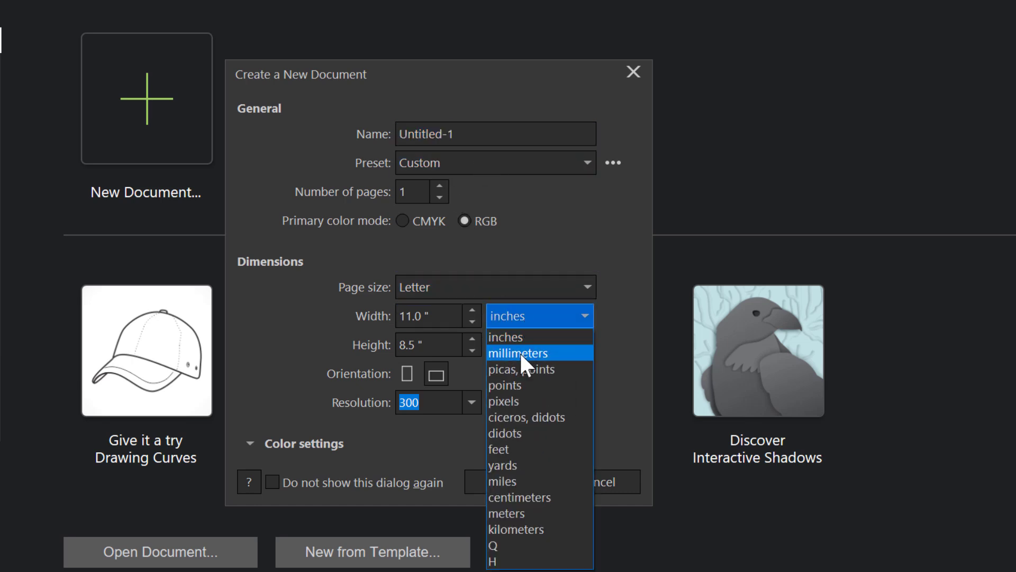
pyautogui.click(521, 401)
pyautogui.click(444, 318)
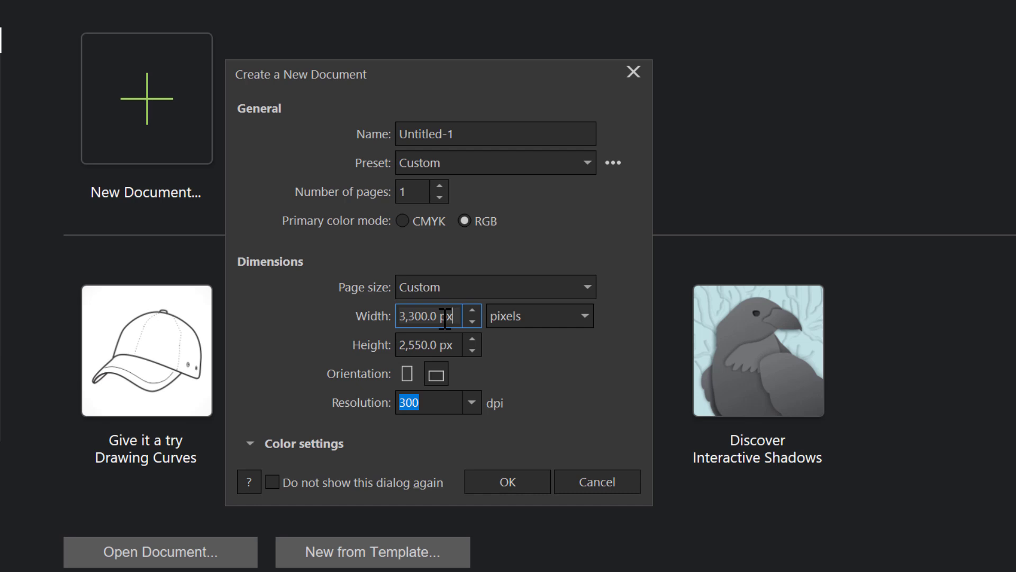
pyautogui.moveTo(444, 318); pyautogui.dragTo(350, 312)
pyautogui.write('1920')
pyautogui.moveTo(461, 344); pyautogui.dragTo(281, 377)
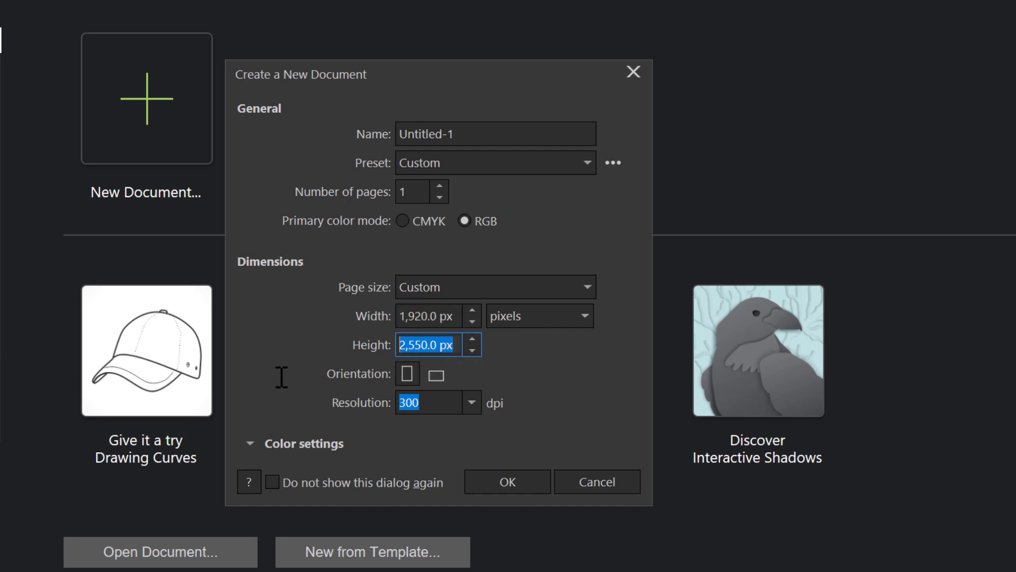
pyautogui.write('1080')
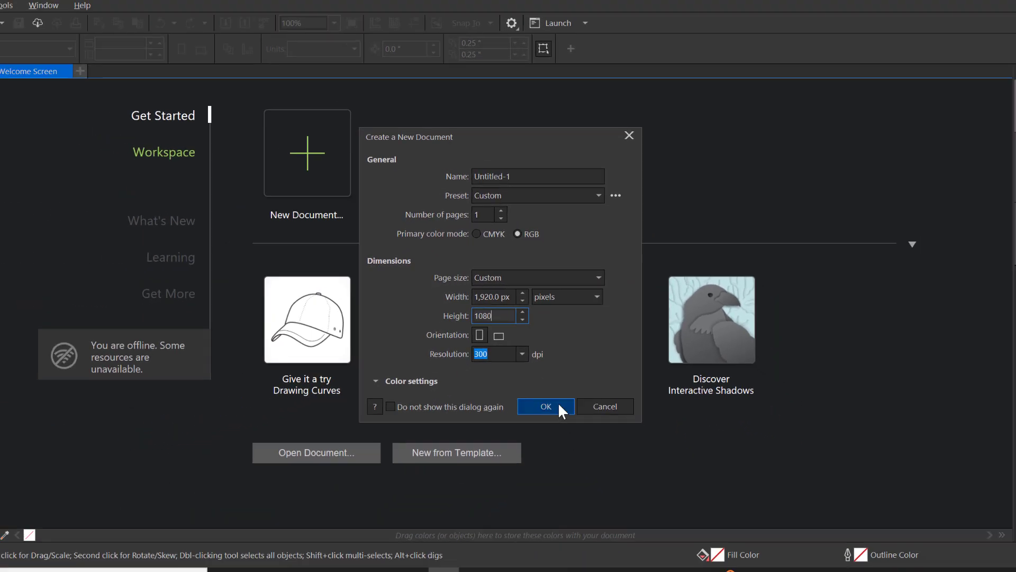
pyautogui.click(495, 479)
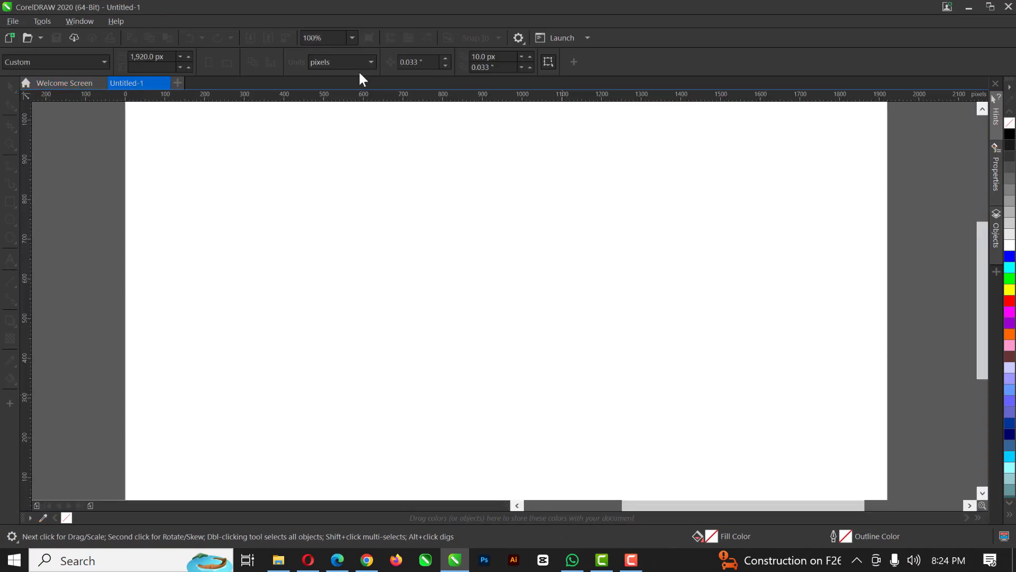
# Add a page-sized 1920 × 1080 rectangle with no outline and fill it red
pyautogui.scroll(-4, 394, 245)
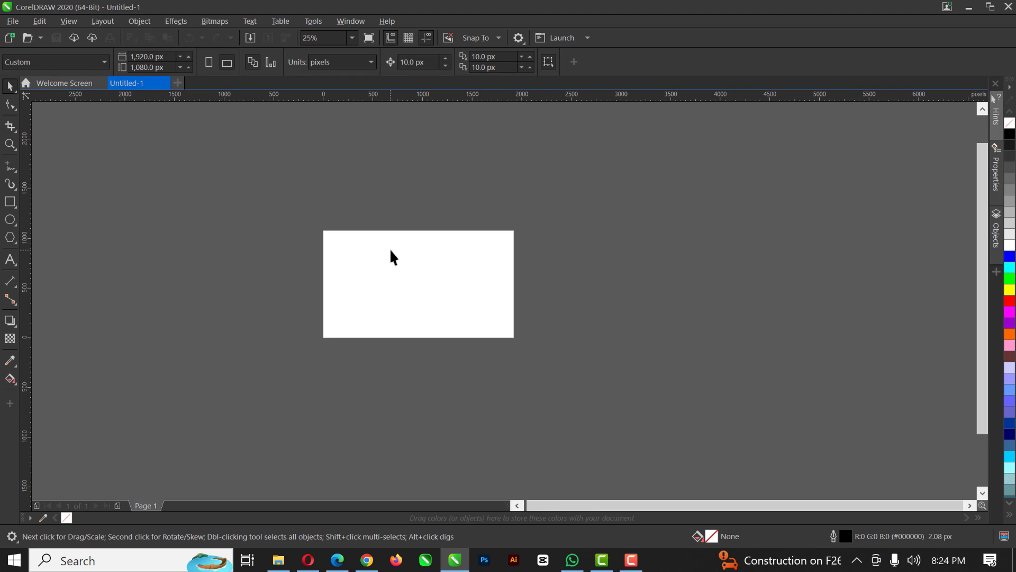
pyautogui.scroll(2, 390, 249)
pyautogui.doubleClick(9, 201)
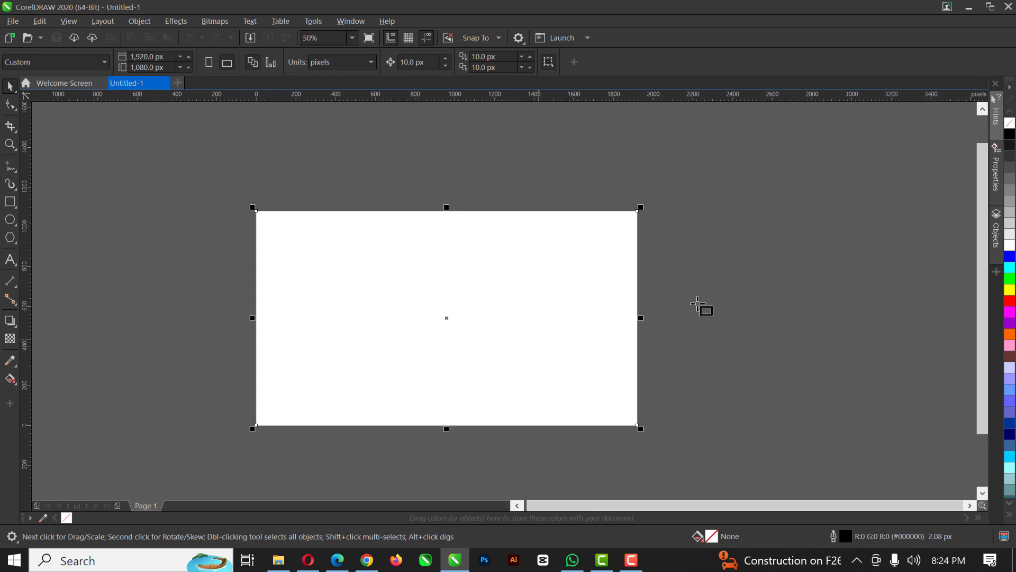
pyautogui.click(1009, 248)
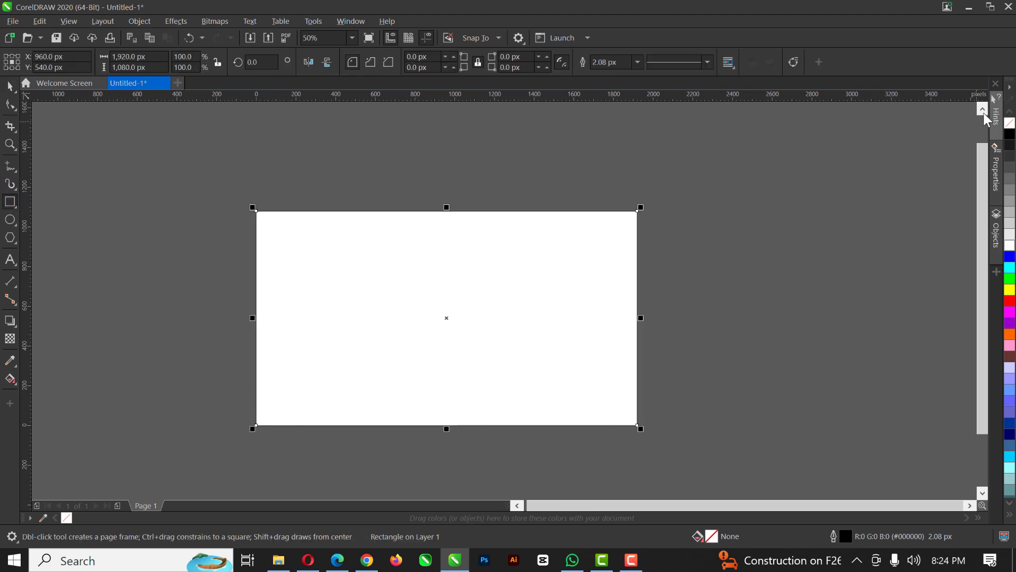
pyautogui.rightClick(1010, 123)
pyautogui.scroll(4, 614, 211)
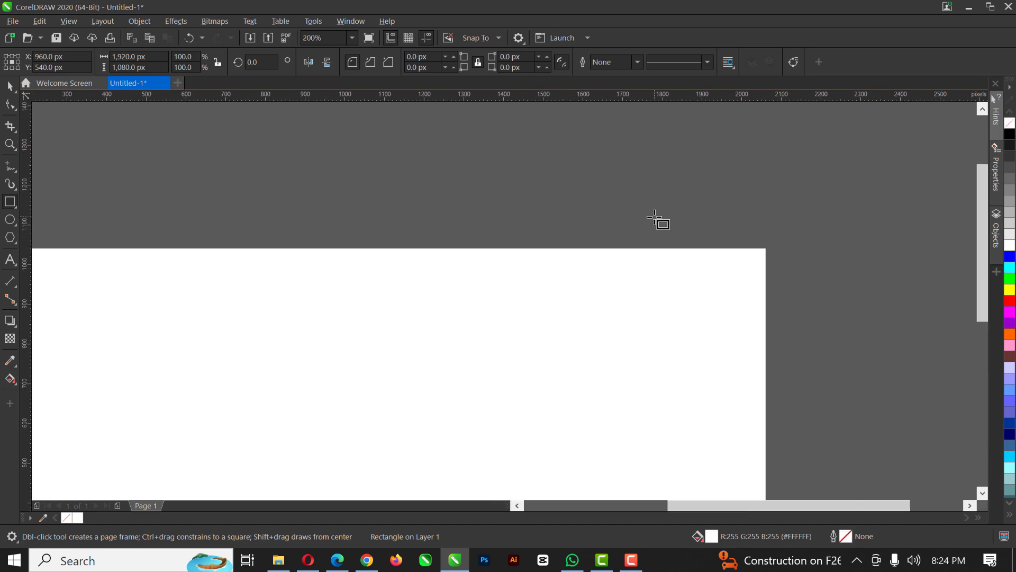
pyautogui.scroll(-2, 654, 217)
pyautogui.scroll(-1, 654, 217)
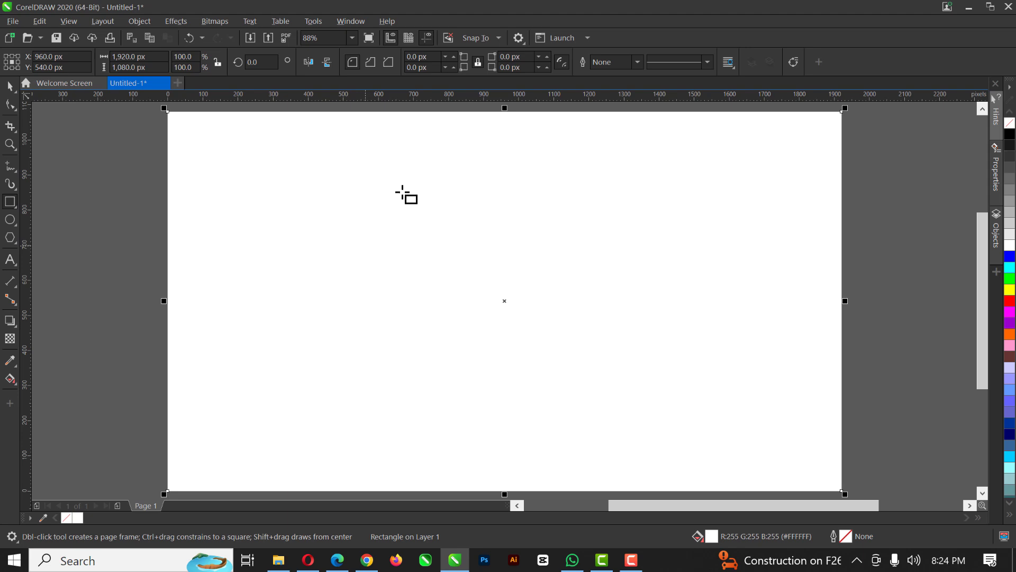
pyautogui.press('space')
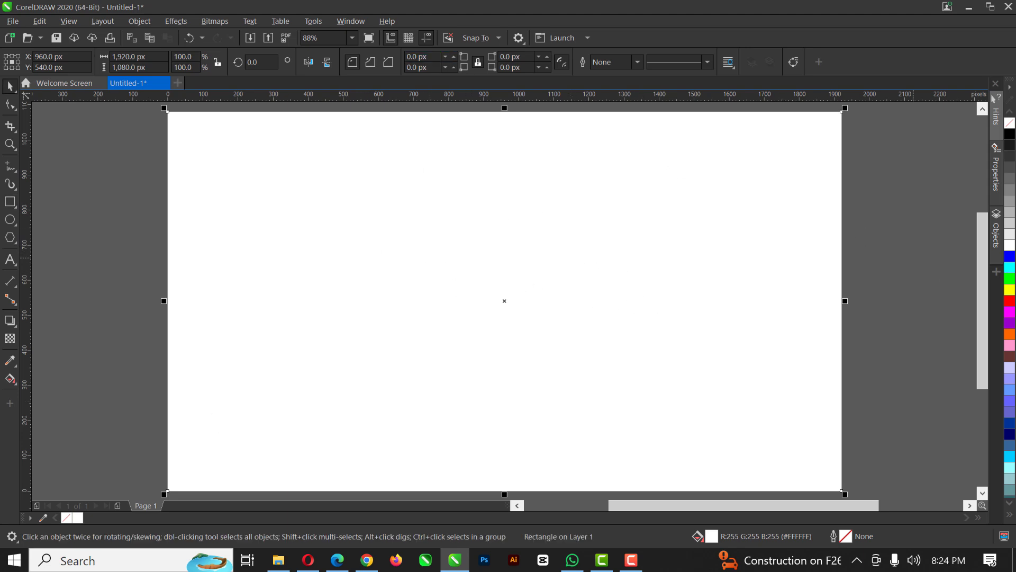
pyautogui.click(1010, 302)
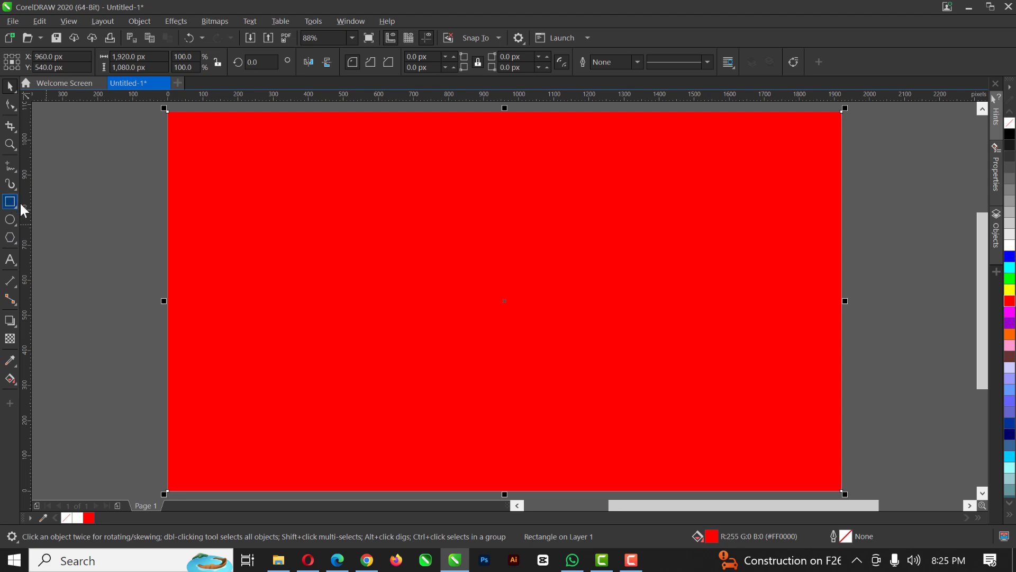
# Draw a 1,207 × 332 px rectangle across the page middle, filled white with no outline
pyautogui.moveTo(297, 256); pyautogui.dragTo(721, 373)
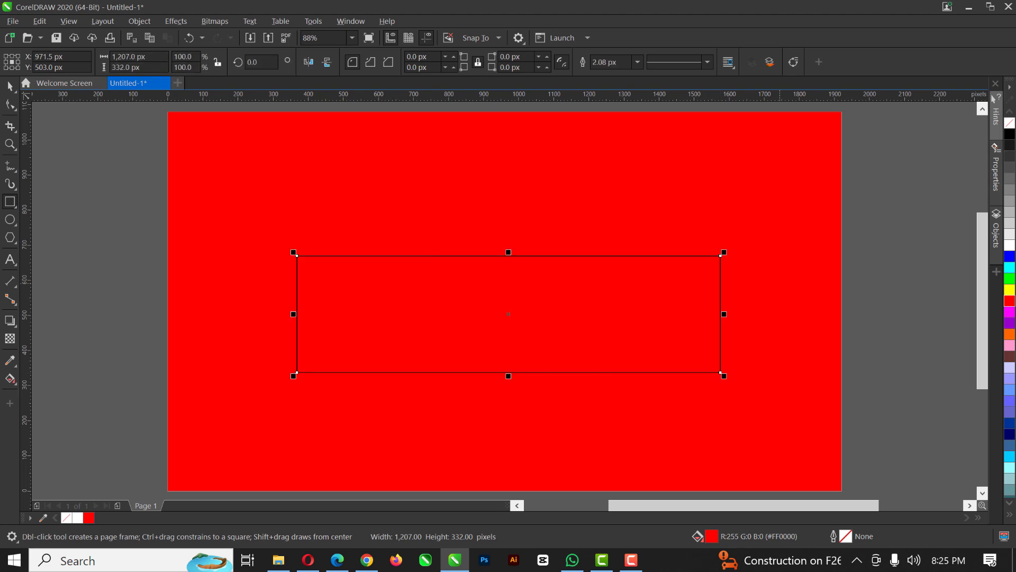
pyautogui.click(1010, 247)
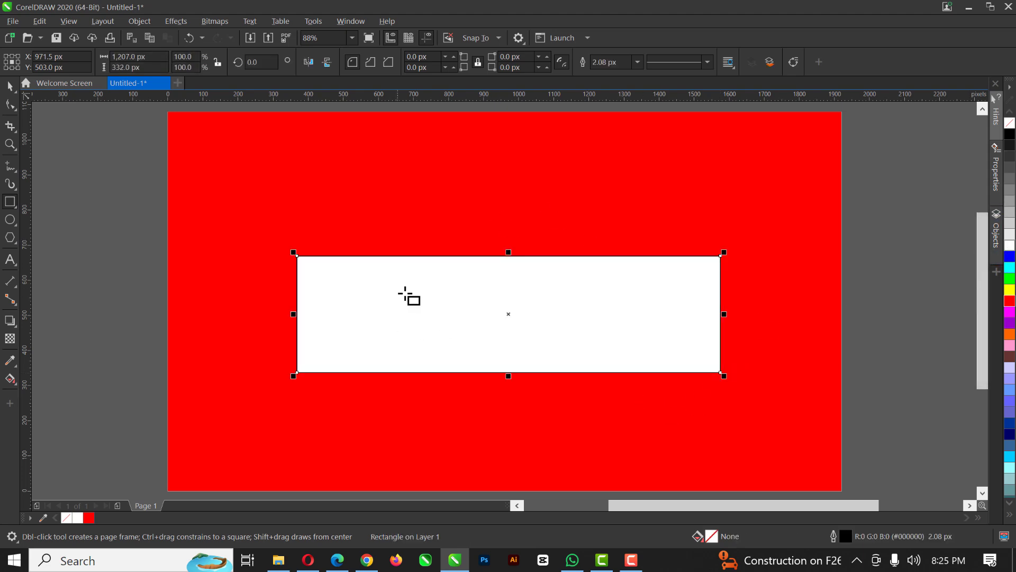
pyautogui.scroll(5, 707, 255)
pyautogui.scroll(-5, 717, 273)
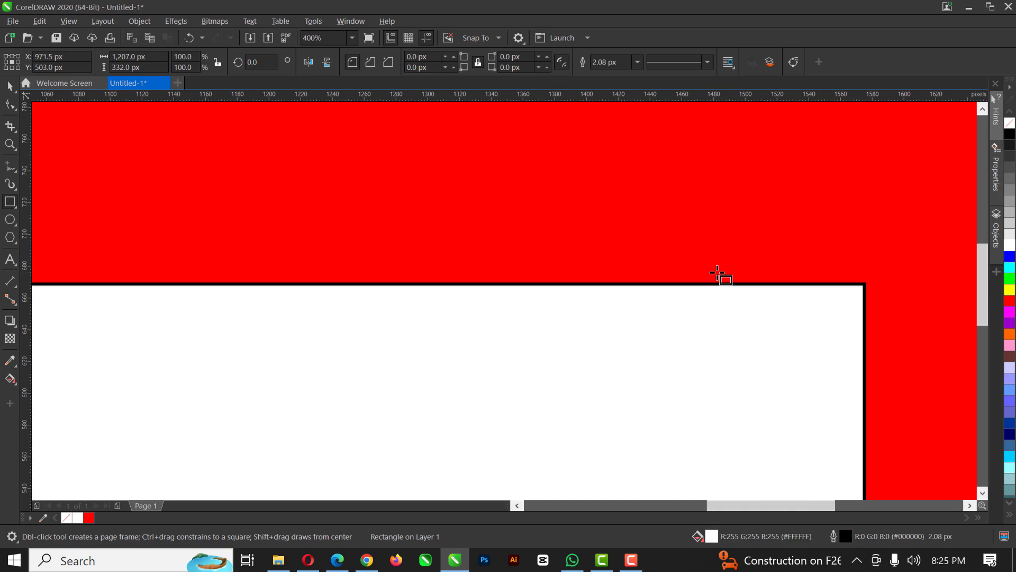
pyautogui.scroll(2, 721, 275)
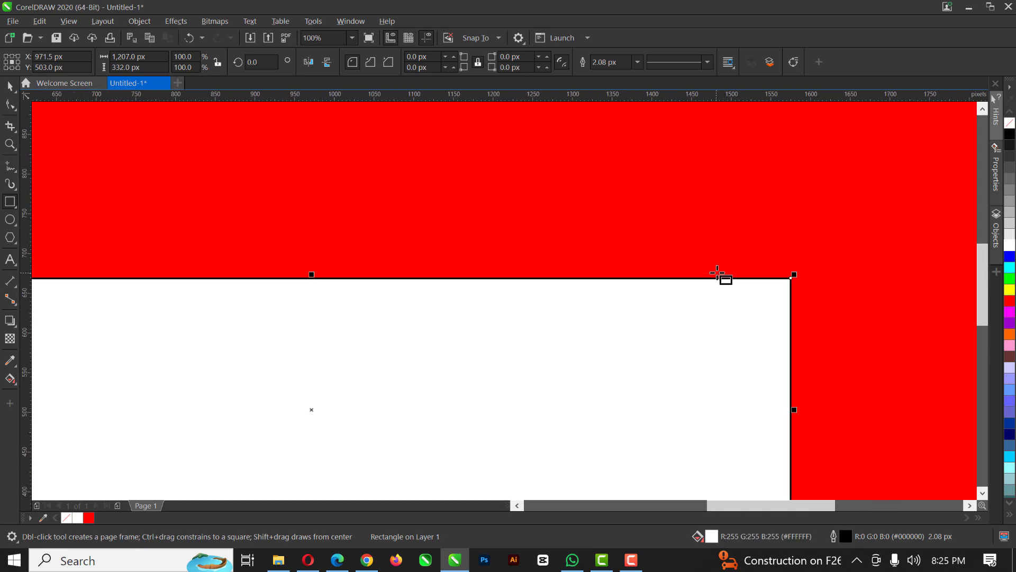
pyautogui.rightClick(1010, 123)
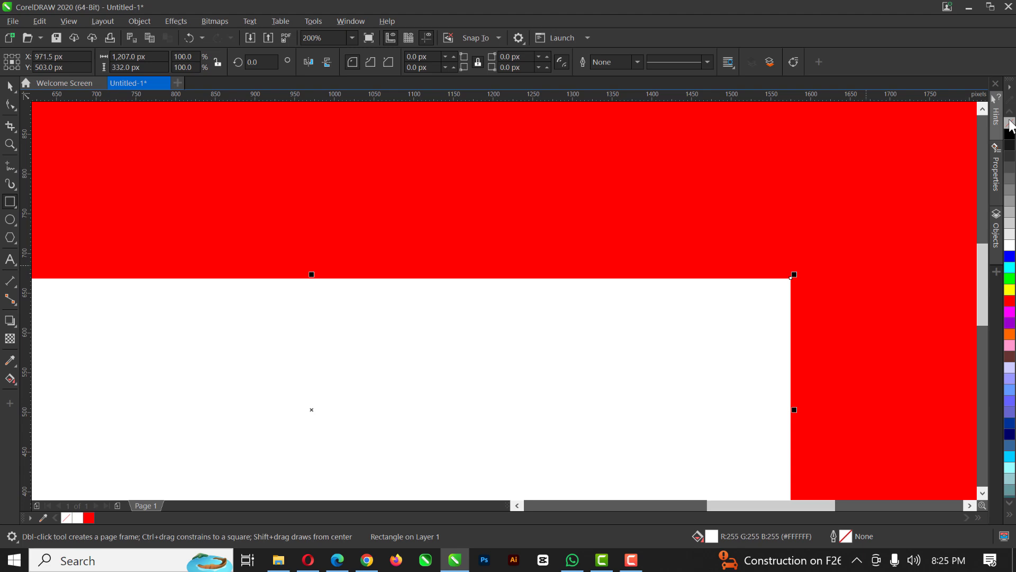
pyautogui.scroll(-1, 604, 251)
pyautogui.scroll(1, 214, 272)
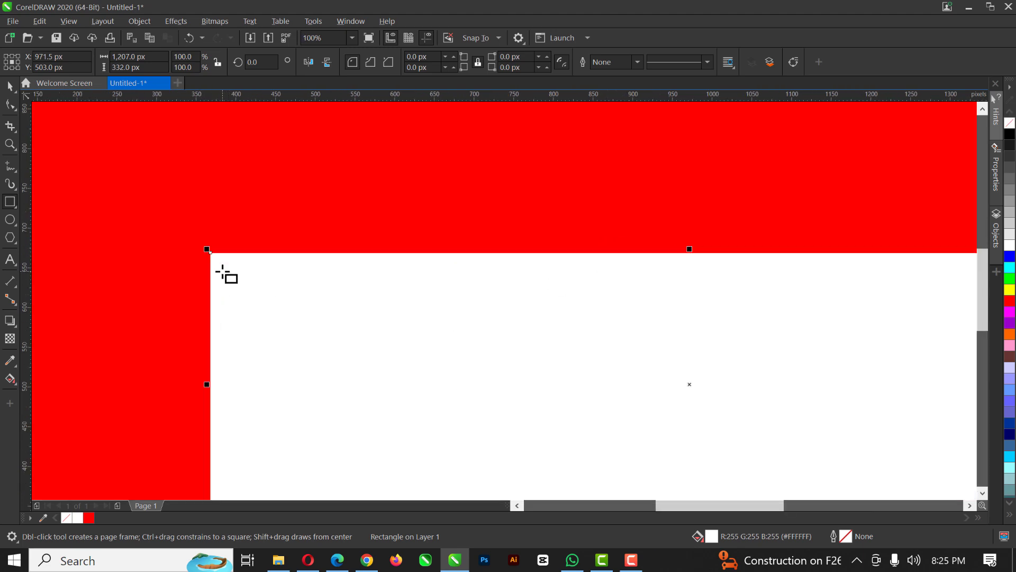
# Round the white rectangle's corners to 55 px with the Shape tool
pyautogui.click(10, 104)
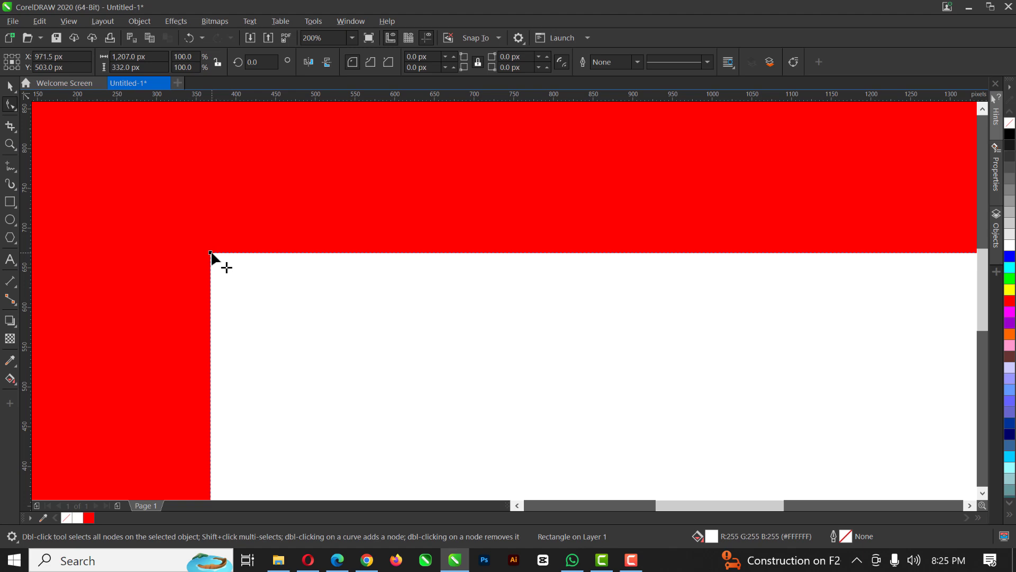
pyautogui.moveTo(210, 253); pyautogui.dragTo(312, 253)
pyautogui.scroll(-3, 309, 270)
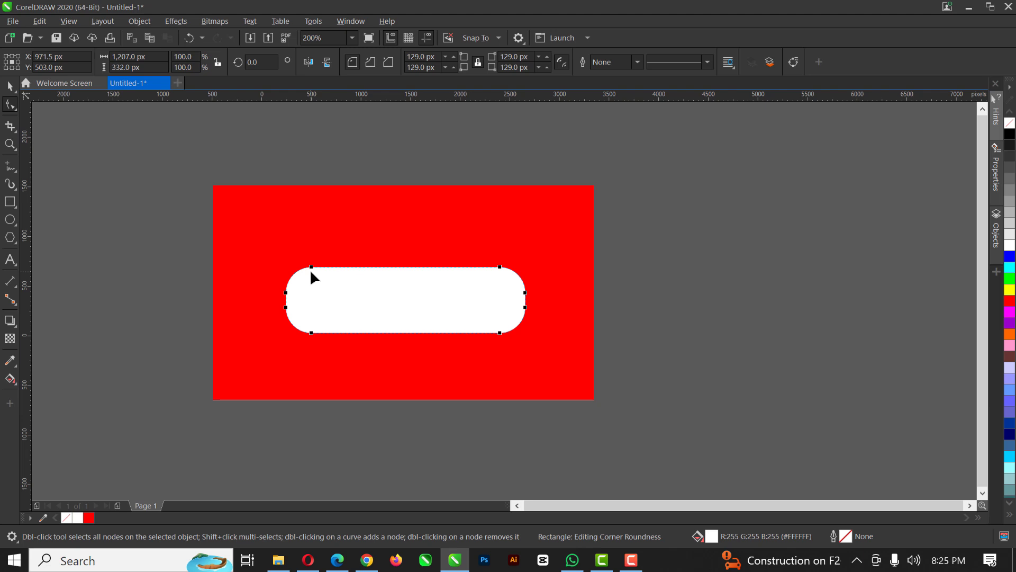
pyautogui.scroll(3, 324, 281)
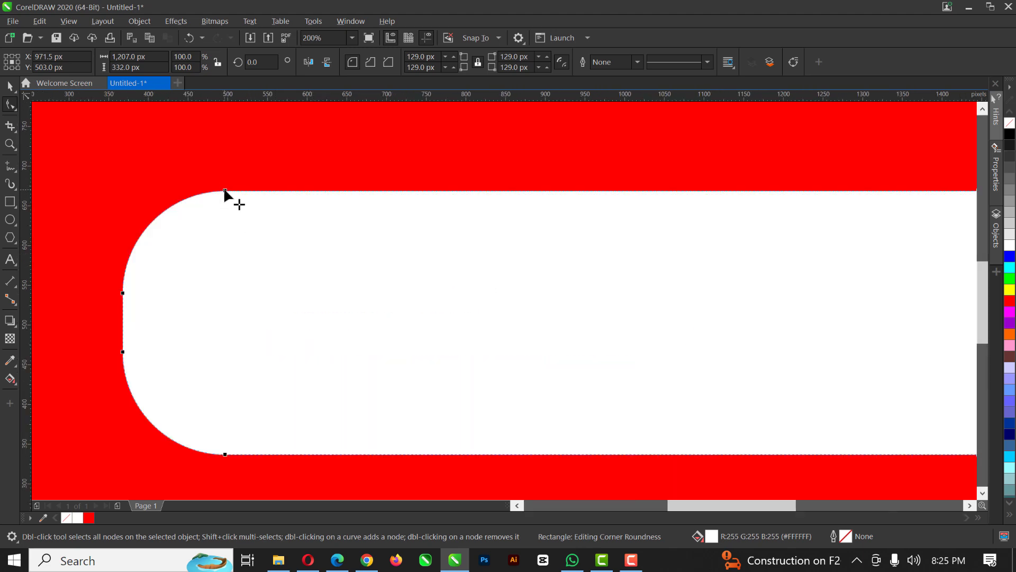
pyautogui.moveTo(194, 194); pyautogui.dragTo(167, 191)
pyautogui.scroll(-2, 341, 281)
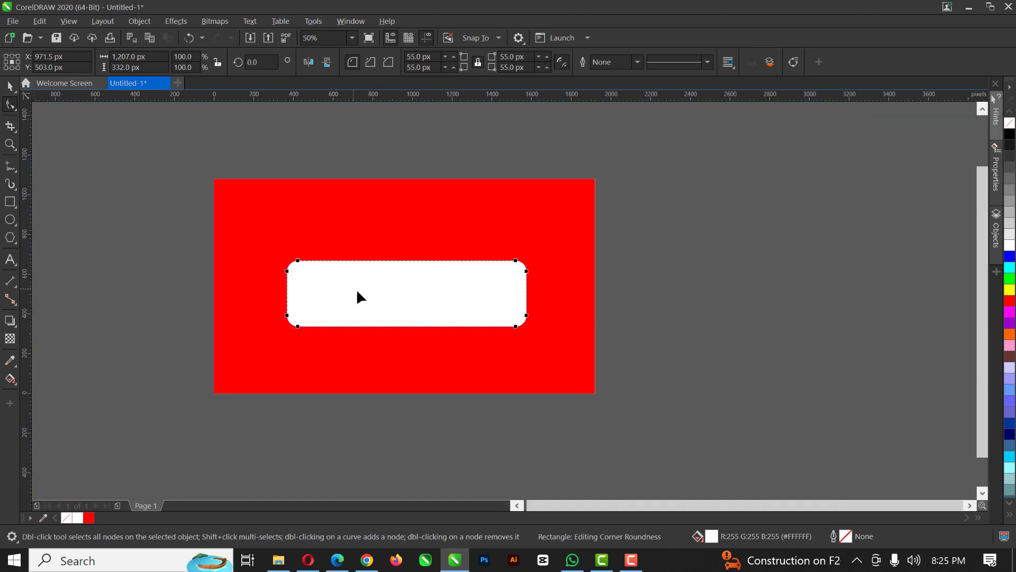
# Centre the rounded rectangle on the page and paste a duplicate of it
pyautogui.press('space')
pyautogui.scroll(2, 373, 286)
pyautogui.scroll(-2, 405, 298)
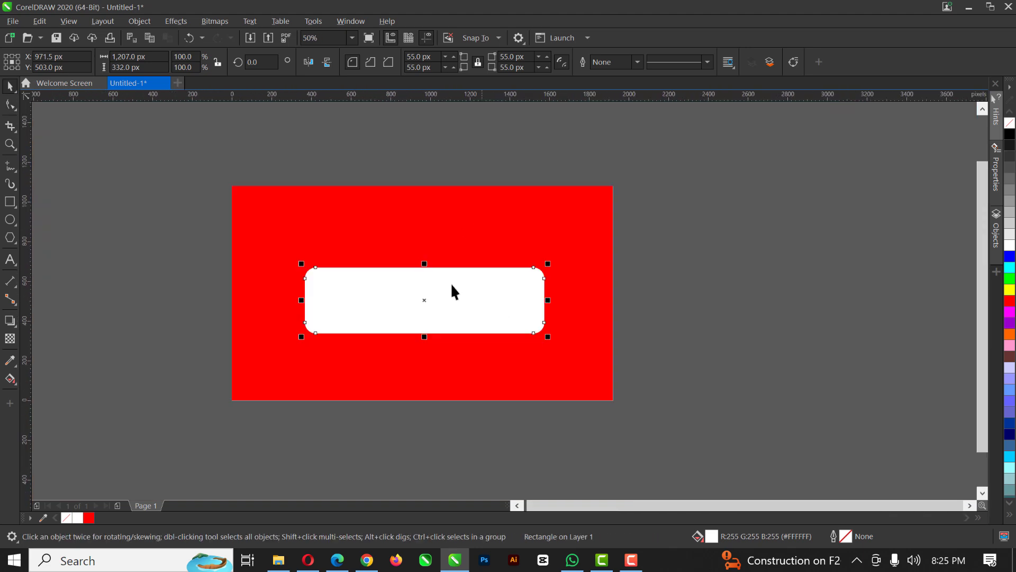
pyautogui.press('p')
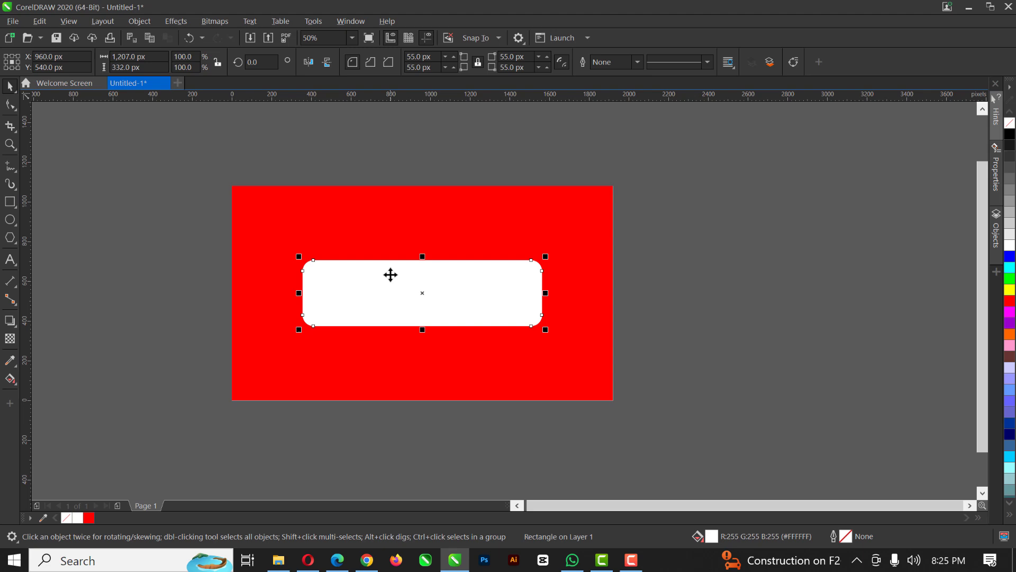
pyautogui.scroll(2, 389, 281)
pyautogui.scroll(-1, 470, 277)
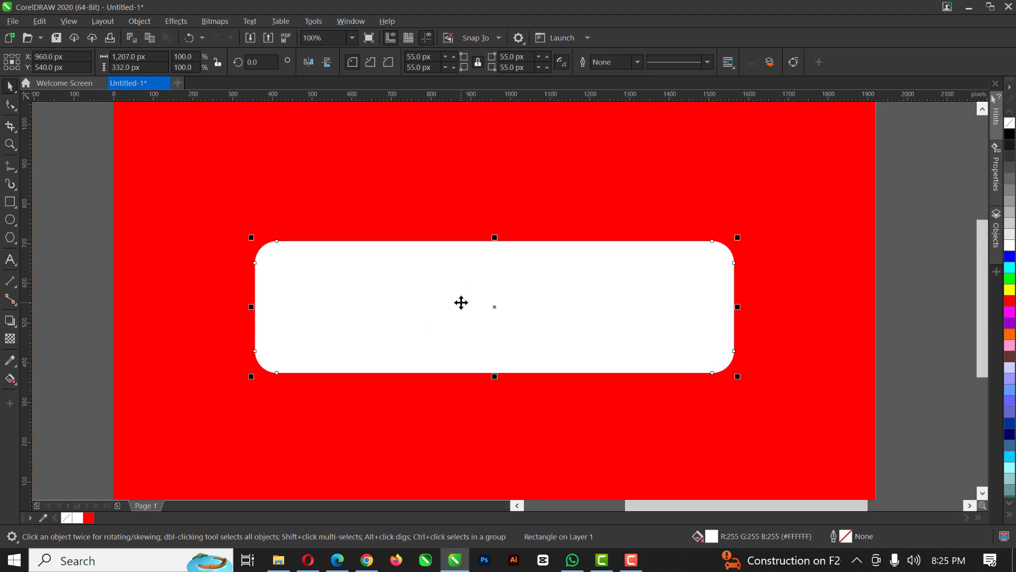
pyautogui.scroll(1, 416, 331)
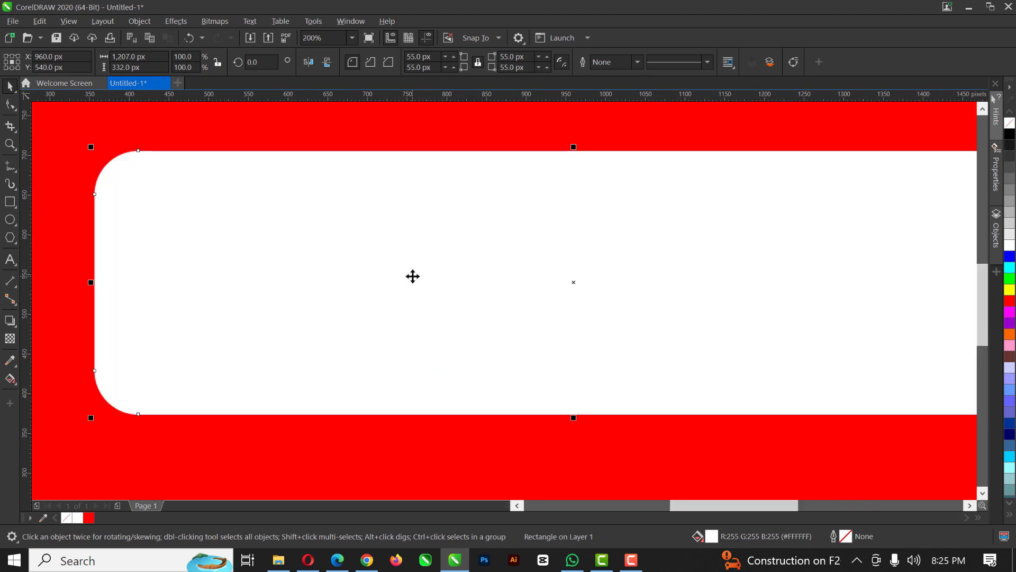
pyautogui.scroll(-1, 413, 276)
pyautogui.hotkey('ctrl', 'c')
pyautogui.hotkey('ctrl', 'v')
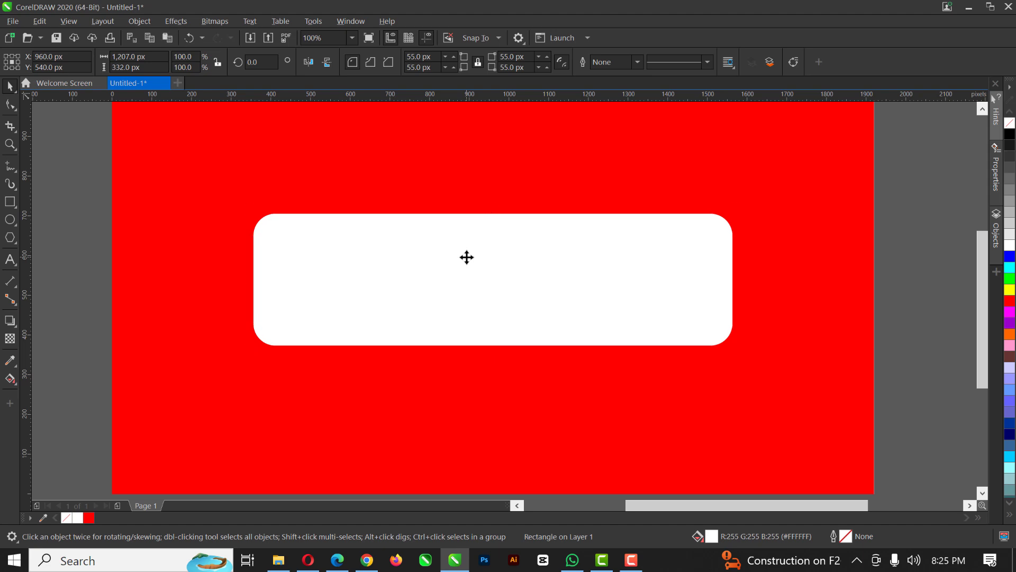
# Fill the duplicate rectangle black and move it down below the white button
pyautogui.moveTo(469, 259); pyautogui.dragTo(473, 316)
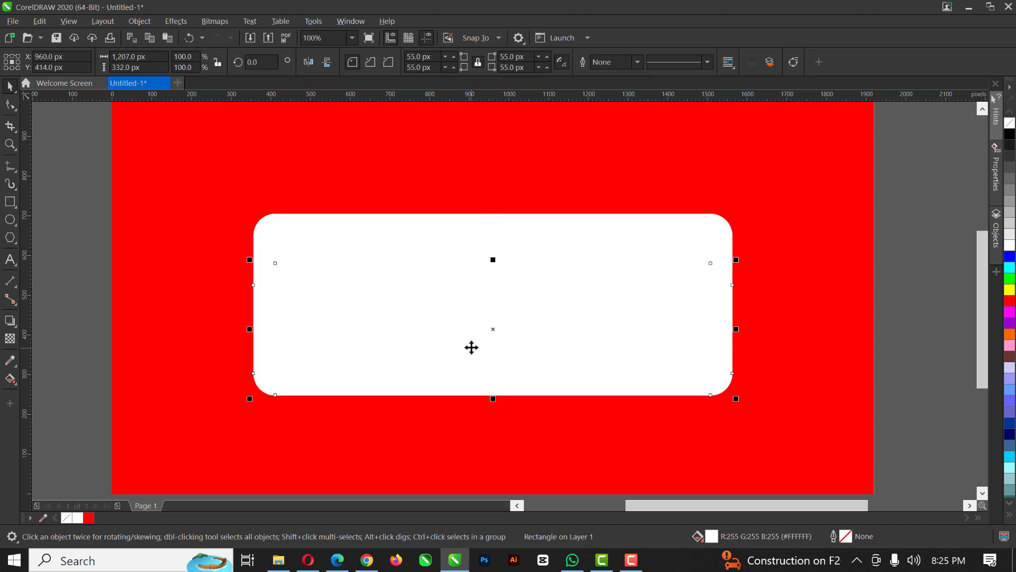
pyautogui.click(1010, 135)
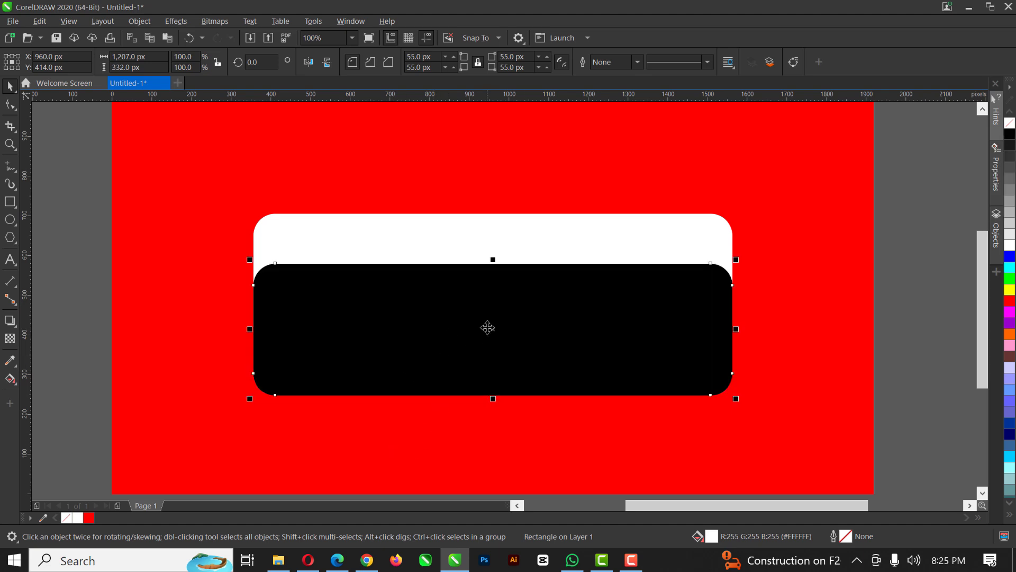
pyautogui.scroll(-2, 488, 328)
pyautogui.moveTo(482, 333); pyautogui.dragTo(483, 400)
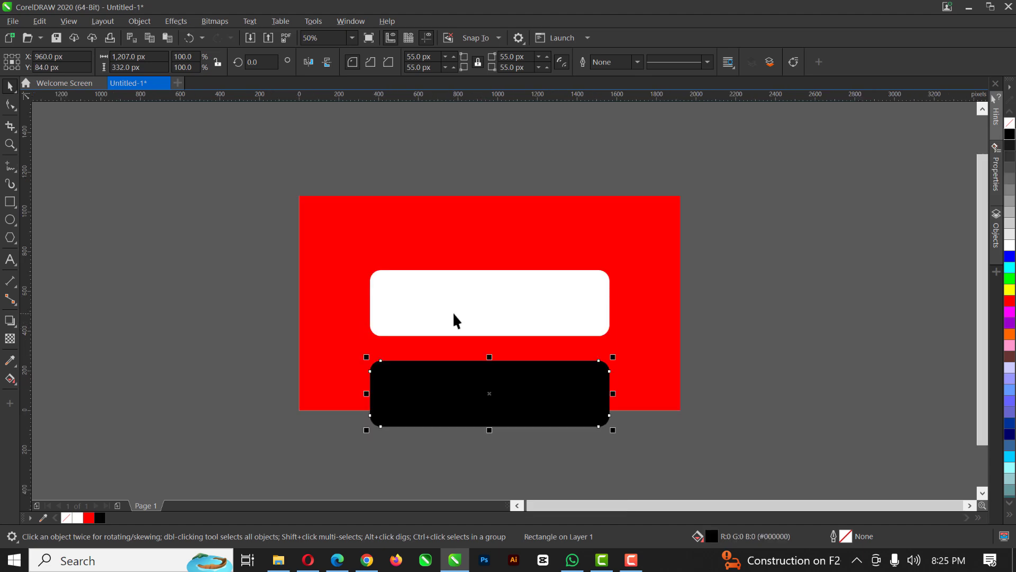
pyautogui.scroll(1, 453, 320)
pyautogui.click(16, 259)
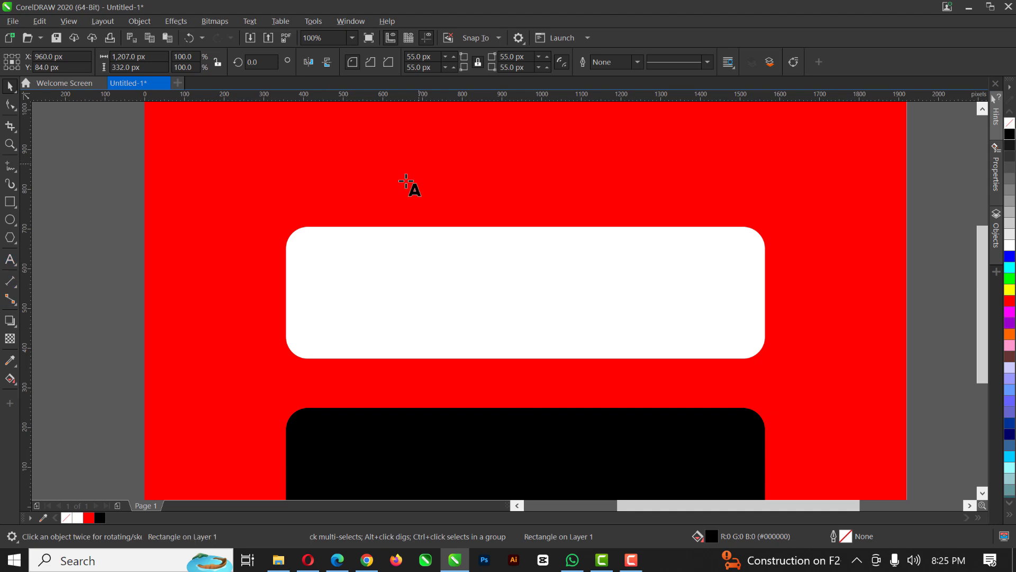
# Type SUBSCRIBE, move it onto the white button and set it in Mont Heavy DEMO
pyautogui.click(369, 184)
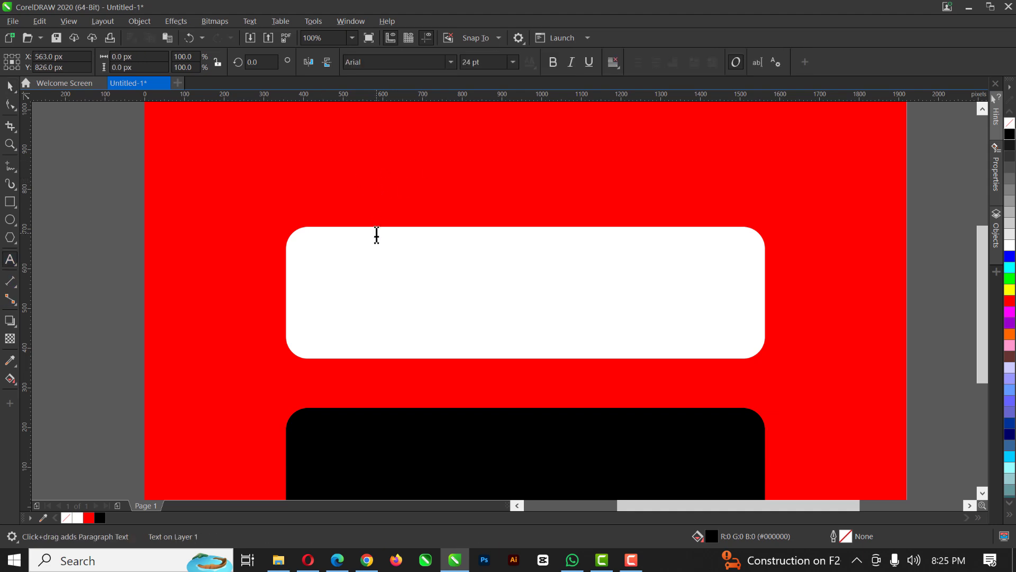
pyautogui.write('SUBSCRIBE')
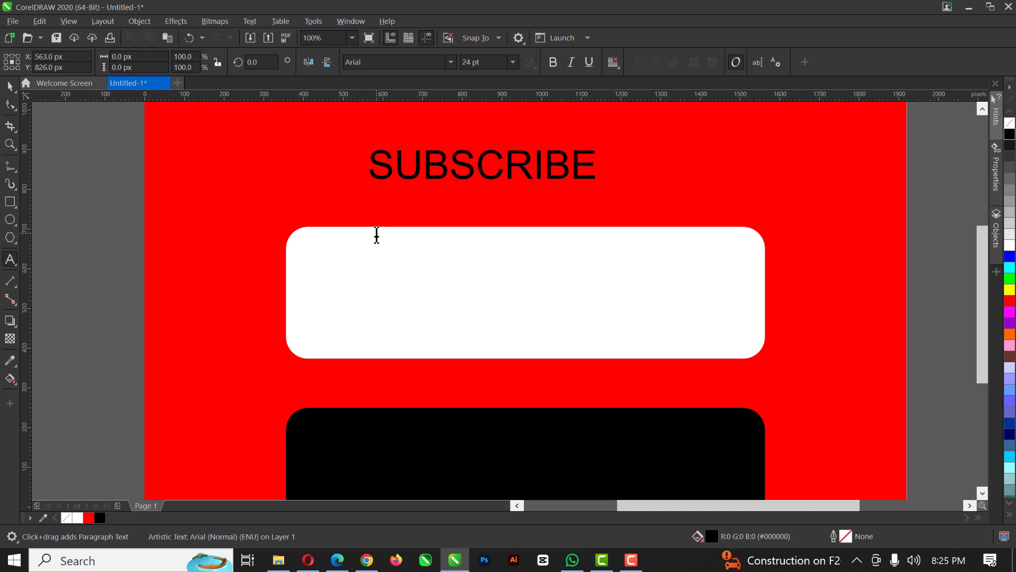
pyautogui.hotkey('ctrl', 'space')
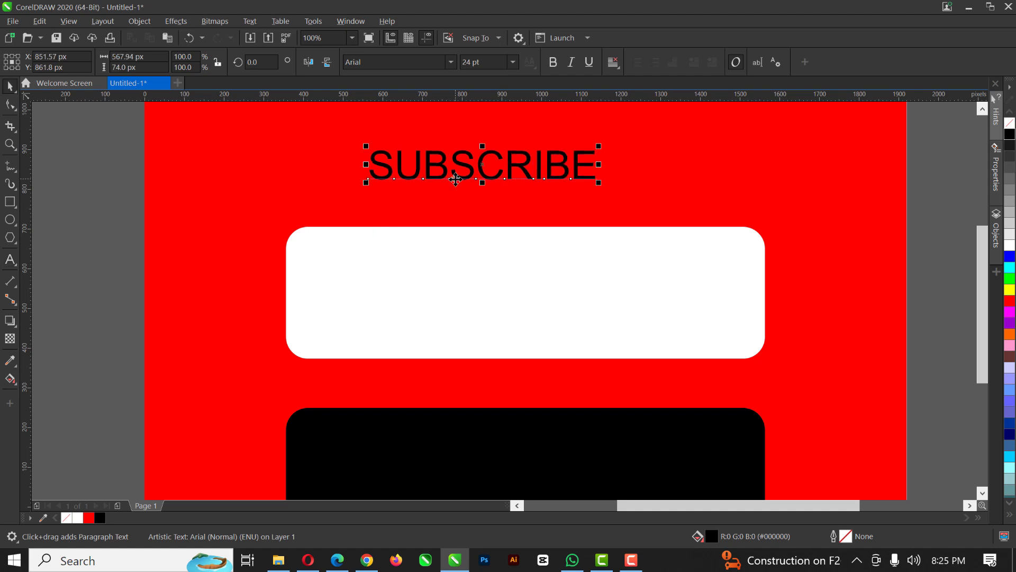
pyautogui.moveTo(481, 171); pyautogui.dragTo(516, 301)
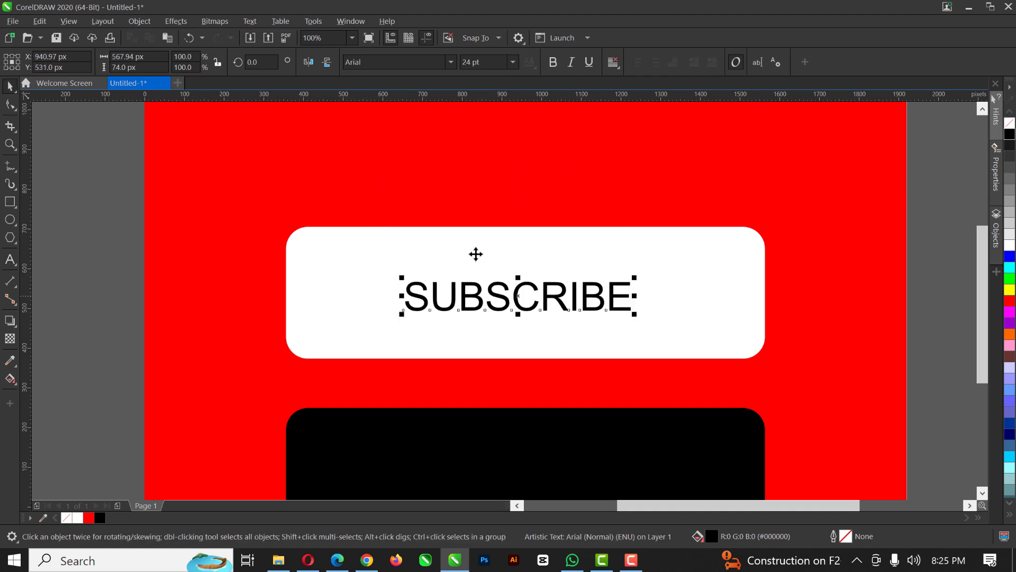
pyautogui.click(451, 63)
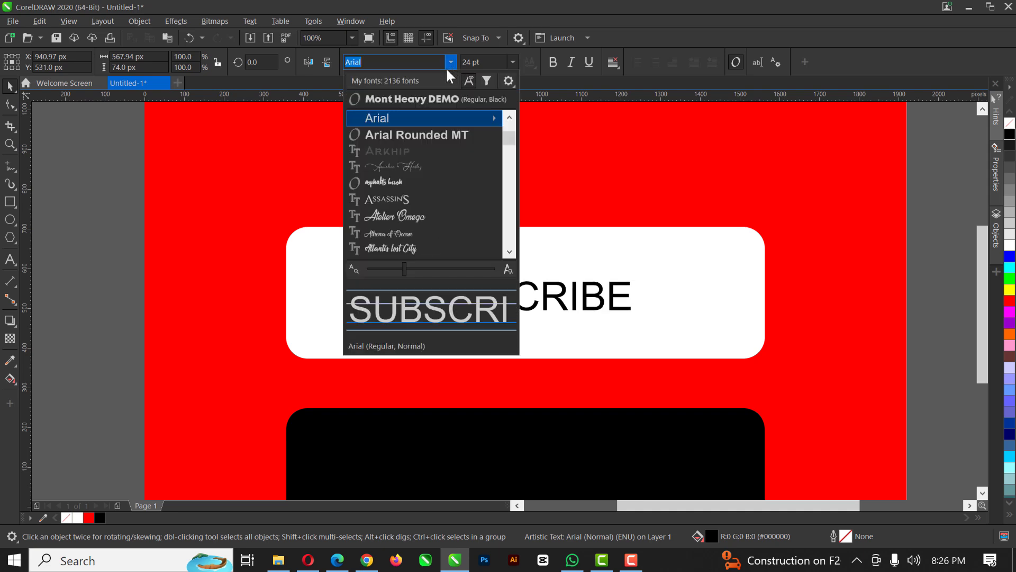
pyautogui.click(434, 99)
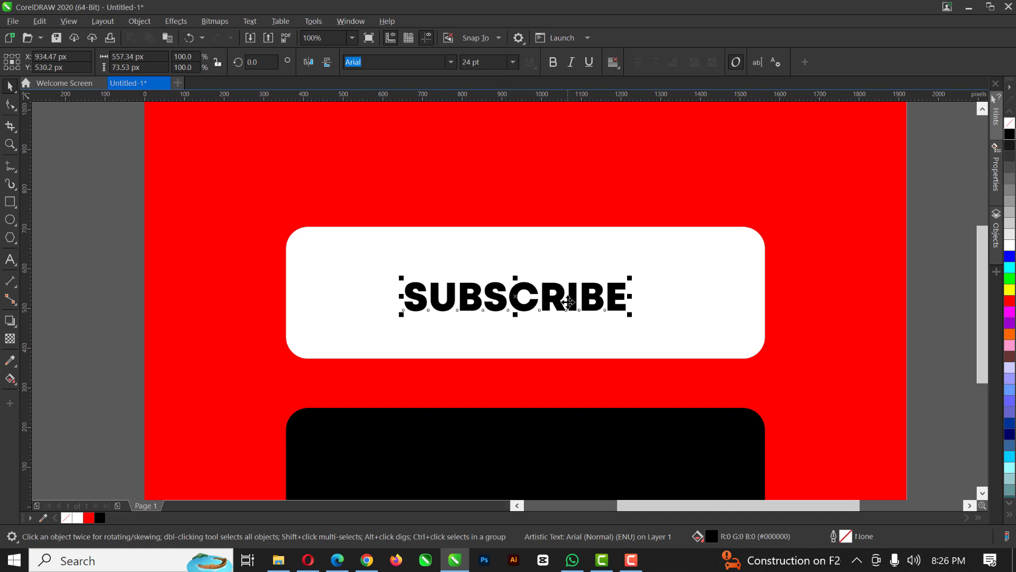
pyautogui.scroll(2, 493, 298)
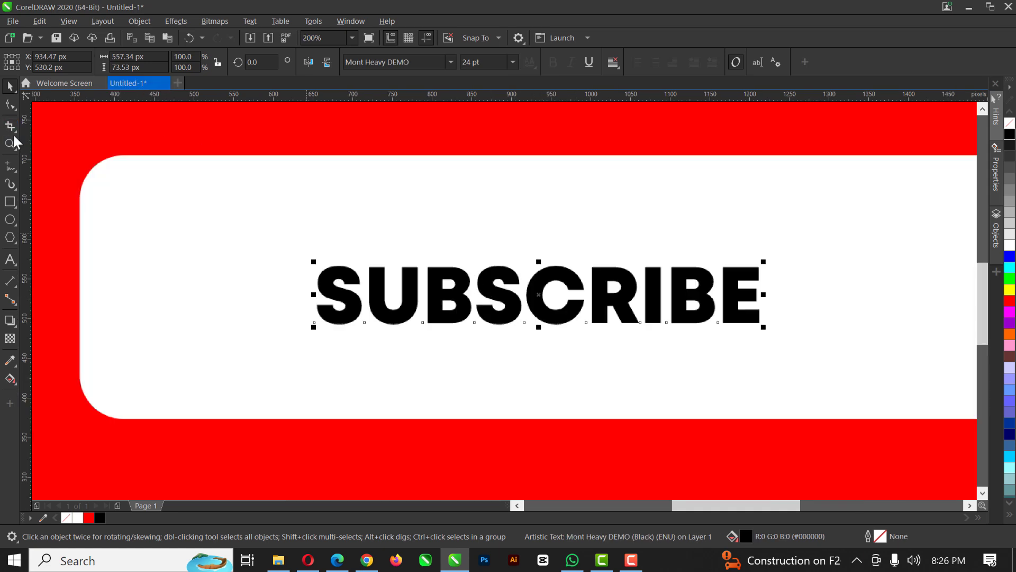
pyautogui.click(8, 107)
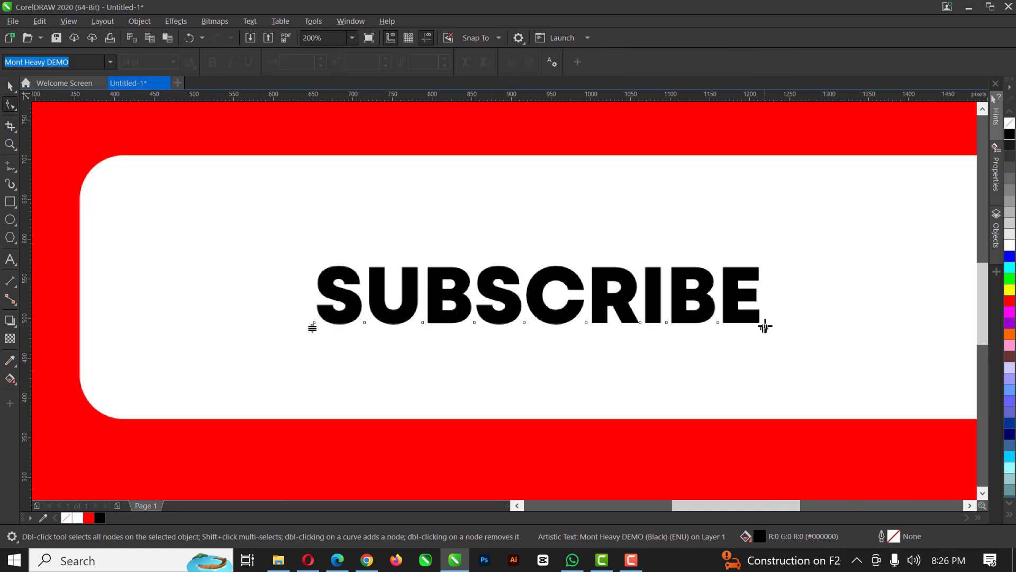
# Tighten SUBSCRIBE's letter spacing and enlarge the word to about 140 percent
pyautogui.moveTo(764, 326); pyautogui.dragTo(718, 332)
pyautogui.press('space')
pyautogui.scroll(-4, 529, 291)
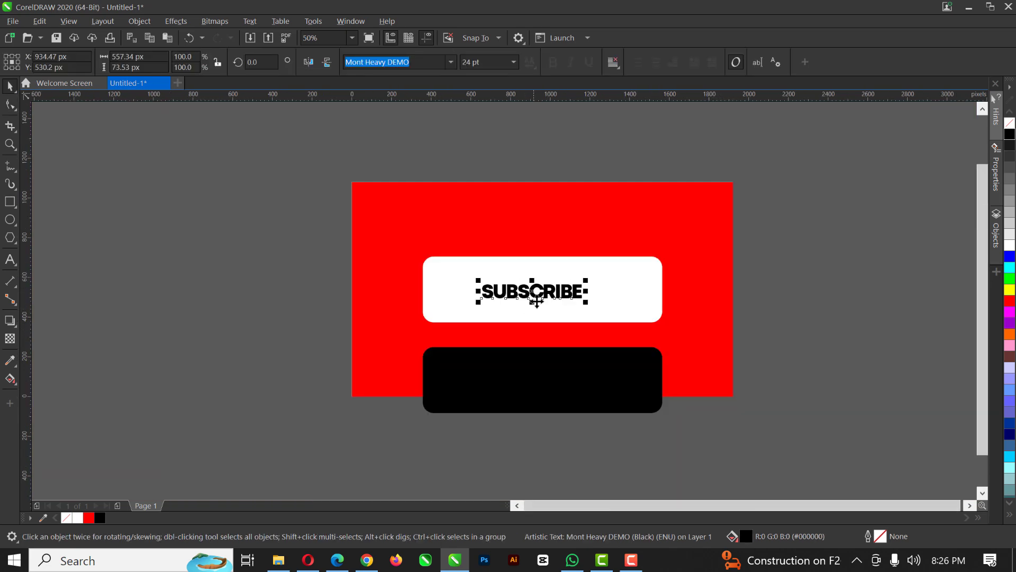
pyautogui.scroll(4, 562, 287)
pyautogui.moveTo(645, 275); pyautogui.dragTo(704, 261)
pyautogui.scroll(-4, 789, 238)
pyautogui.scroll(4, 741, 251)
pyautogui.scroll(-2, 511, 285)
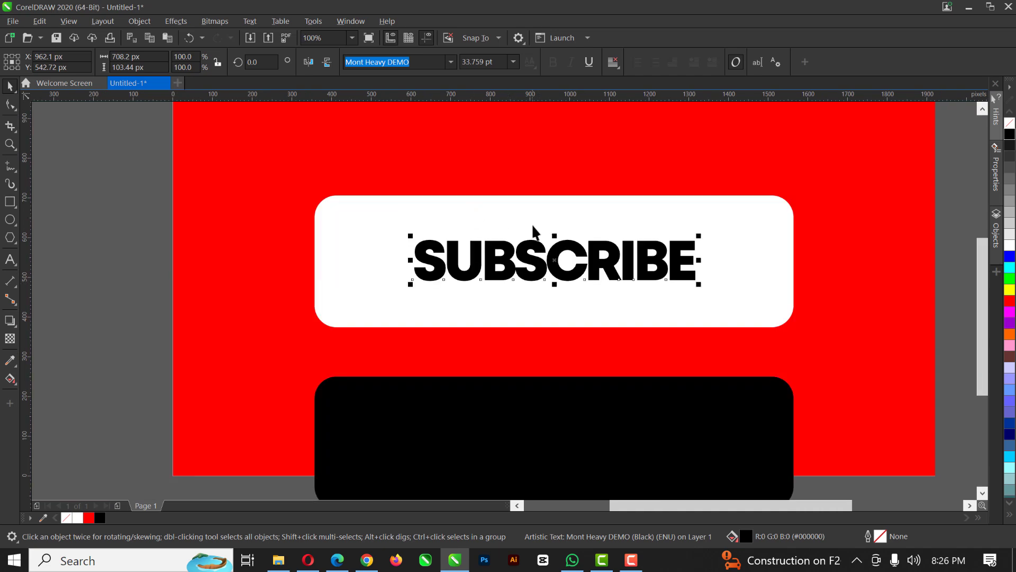
# Make SUBSCRIBE red and move the black rectangle up over the white button
pyautogui.keyDown('shift'); pyautogui.click(498, 213); pyautogui.keyUp('shift')
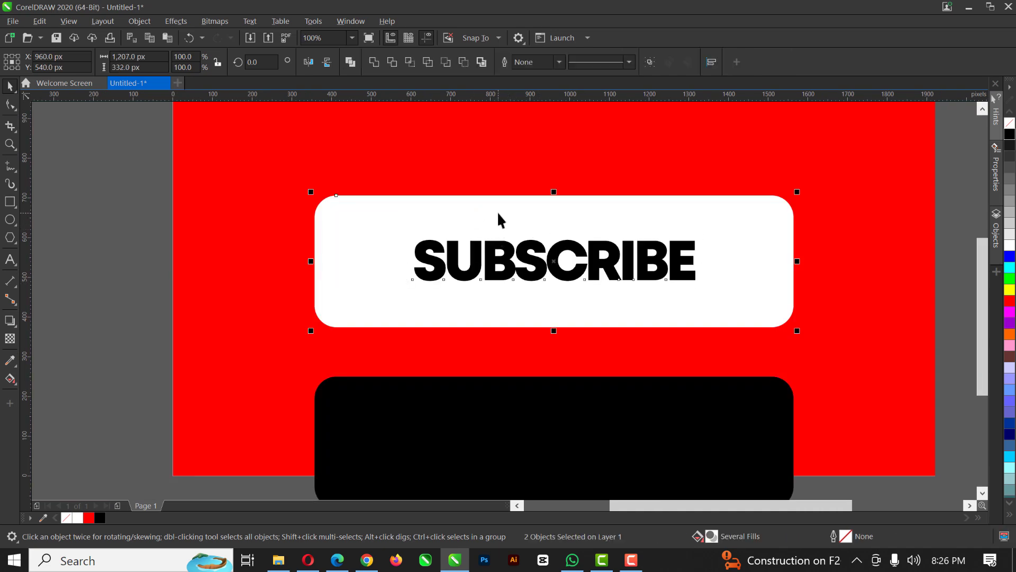
pyautogui.click(578, 163)
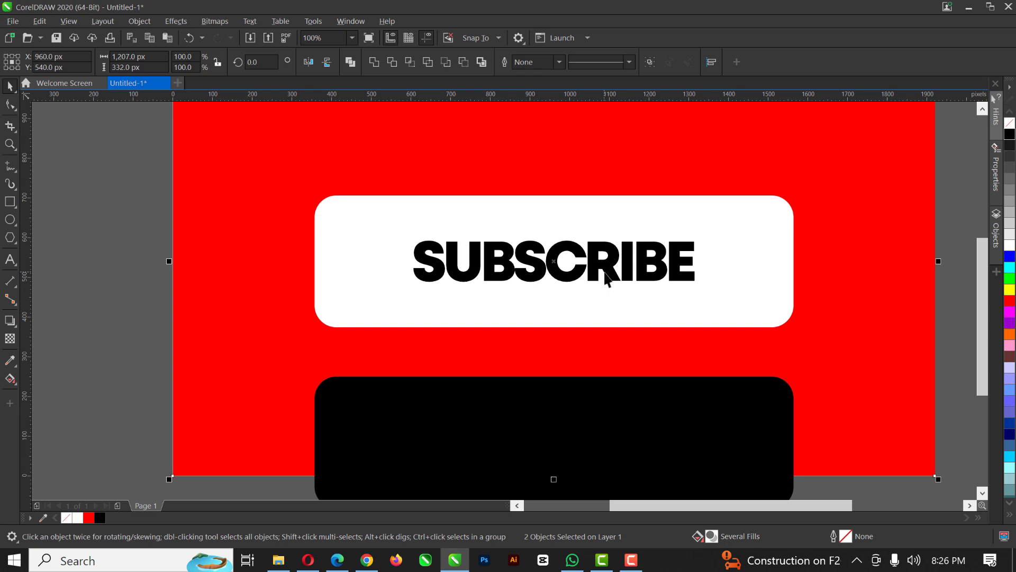
pyautogui.click(605, 273)
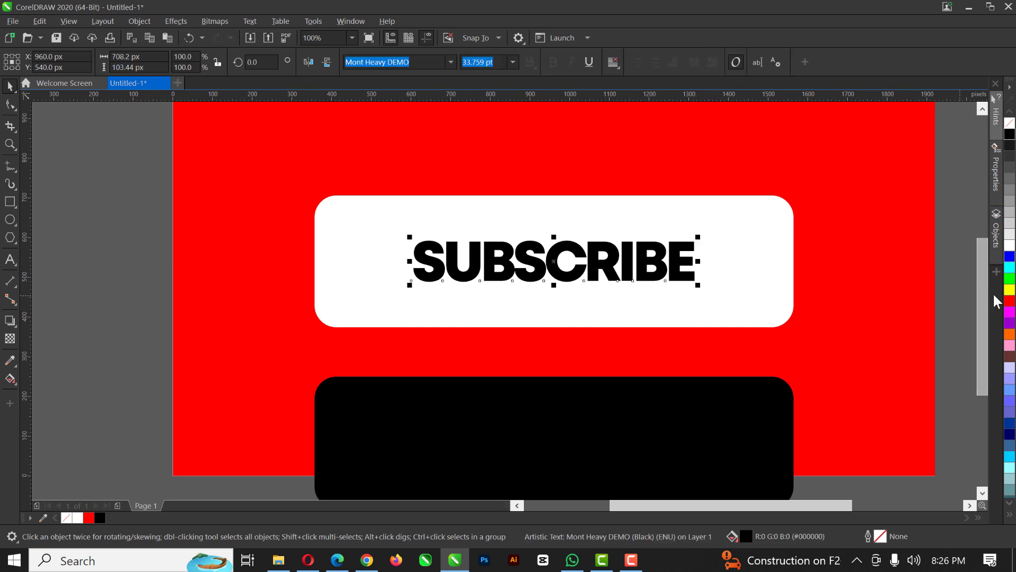
pyautogui.click(1010, 301)
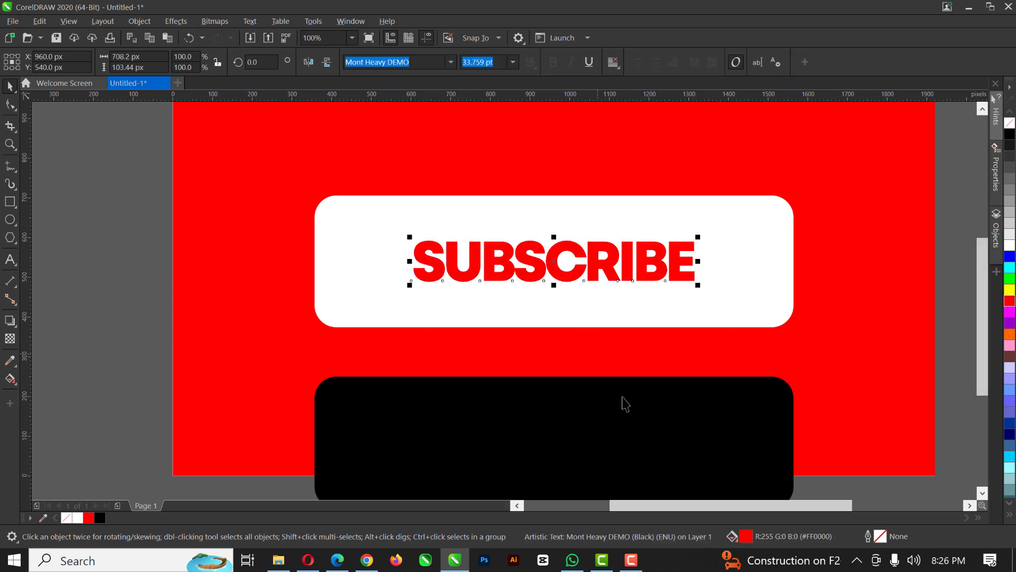
pyautogui.click(652, 447)
pyautogui.moveTo(642, 458); pyautogui.dragTo(643, 387)
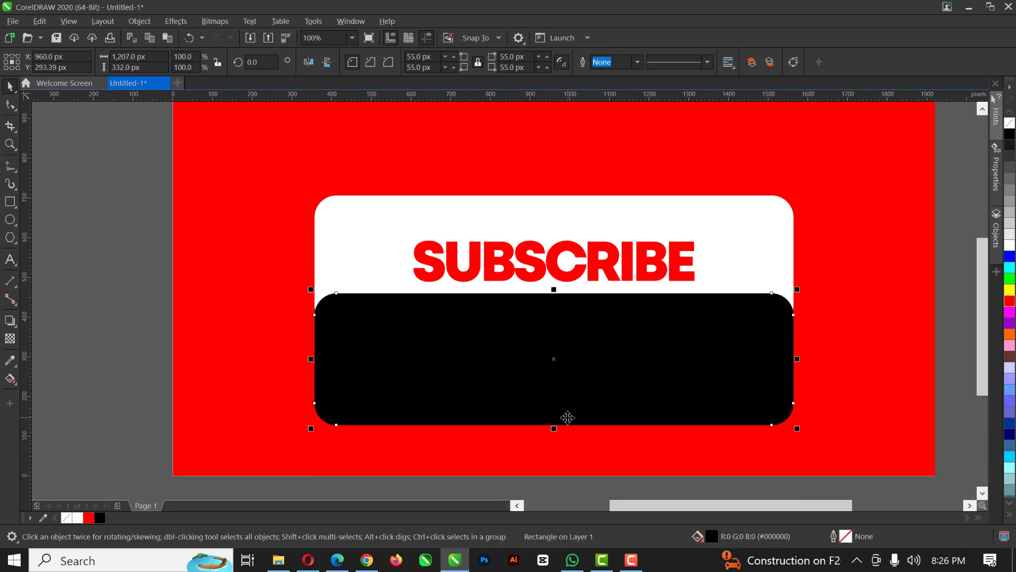
# Bring up the black rectangle's right-click actions, then dismiss them without changes
pyautogui.scroll(2, 568, 418)
pyautogui.scroll(-2, 566, 409)
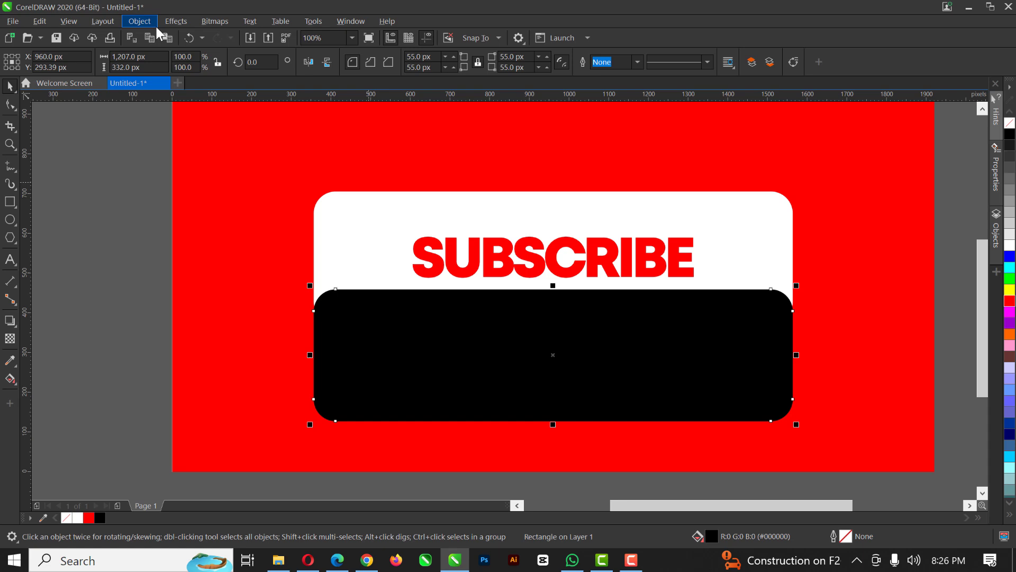
pyautogui.rightClick(486, 356)
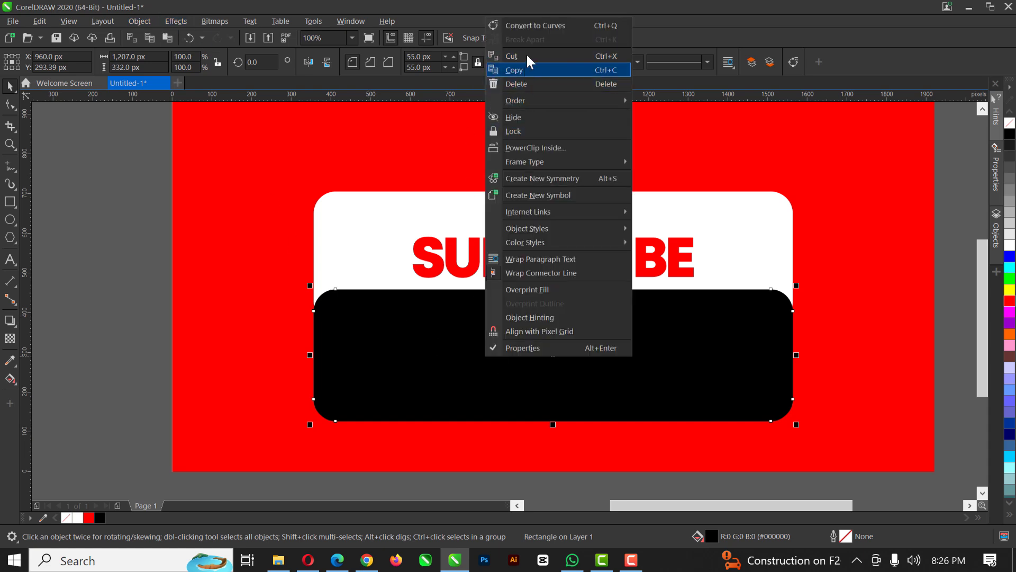
pyautogui.press('Escape')
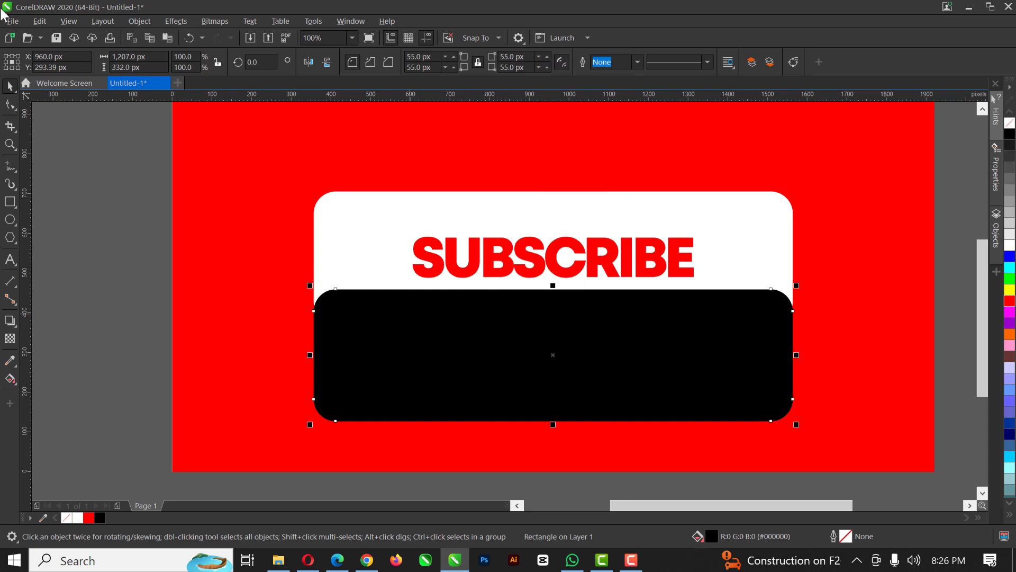
# Convert the black rectangle to curves and bend its bottom edge upward into an arc
pyautogui.click(10, 104)
pyautogui.hotkey('ctrl', 'q')
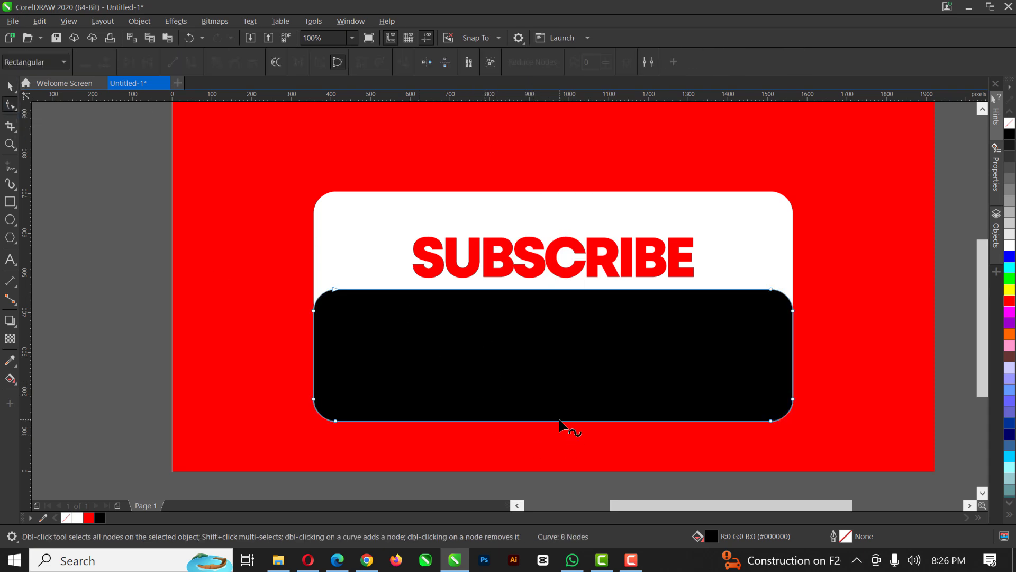
pyautogui.scroll(3, 560, 422)
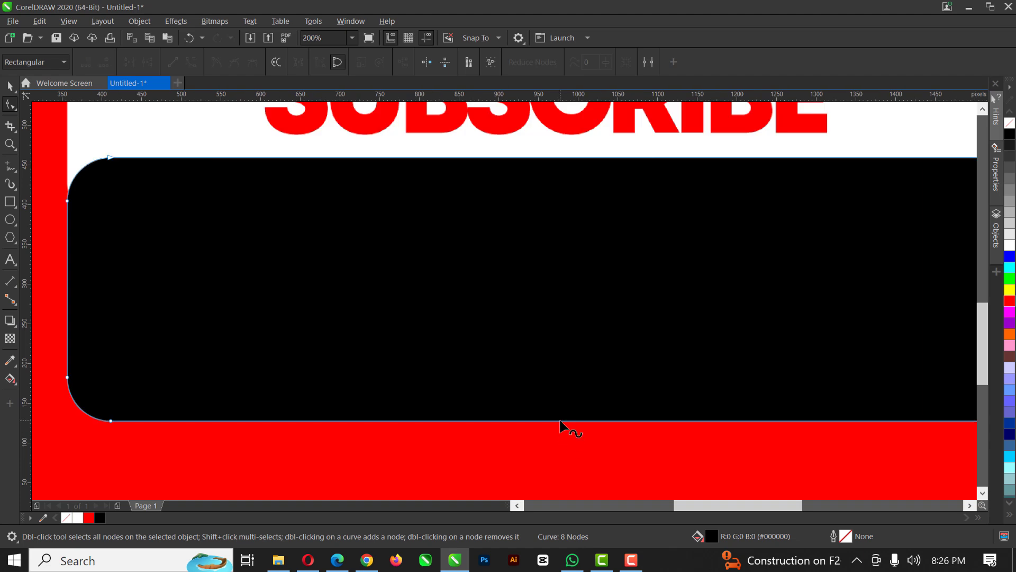
pyautogui.rightClick(560, 422)
pyautogui.click(595, 283)
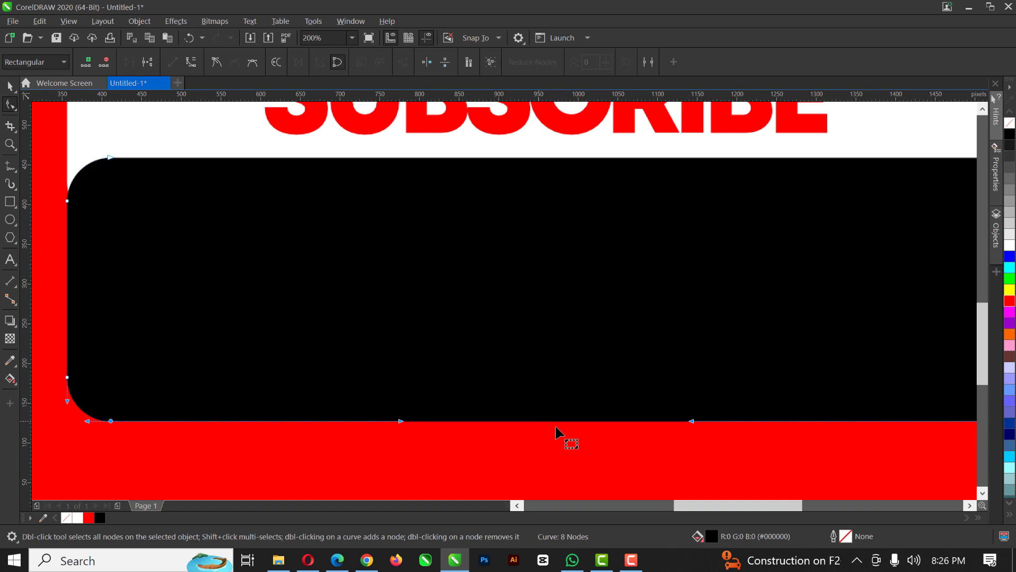
pyautogui.click(570, 420)
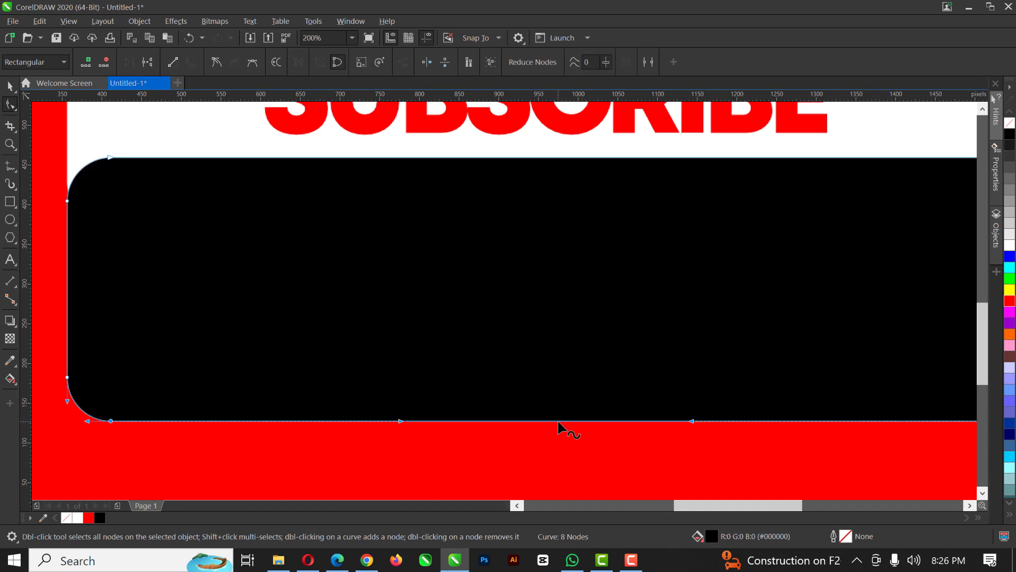
pyautogui.moveTo(558, 421); pyautogui.dragTo(558, 365)
pyautogui.scroll(-3, 518, 268)
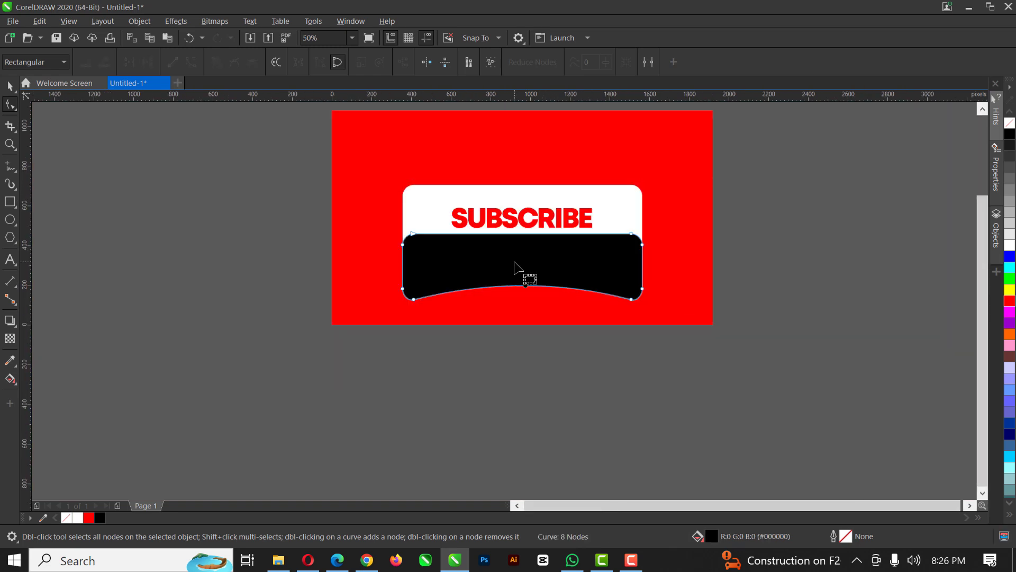
pyautogui.scroll(2, 536, 266)
# Move the black shape higher onto the button and send it one step behind the white button
pyautogui.press('space')
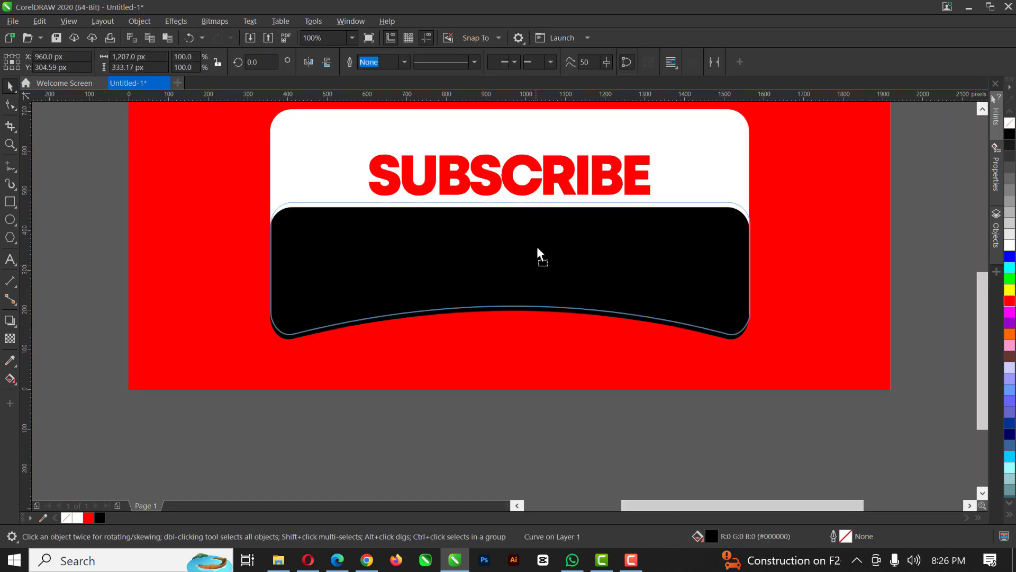
pyautogui.moveTo(536, 209)
pyautogui.mouseDown()
pyautogui.moveTo(538, 198)
pyautogui.moveTo(532, 218)
pyautogui.mouseUp()
pyautogui.scroll(-2, 530, 221)
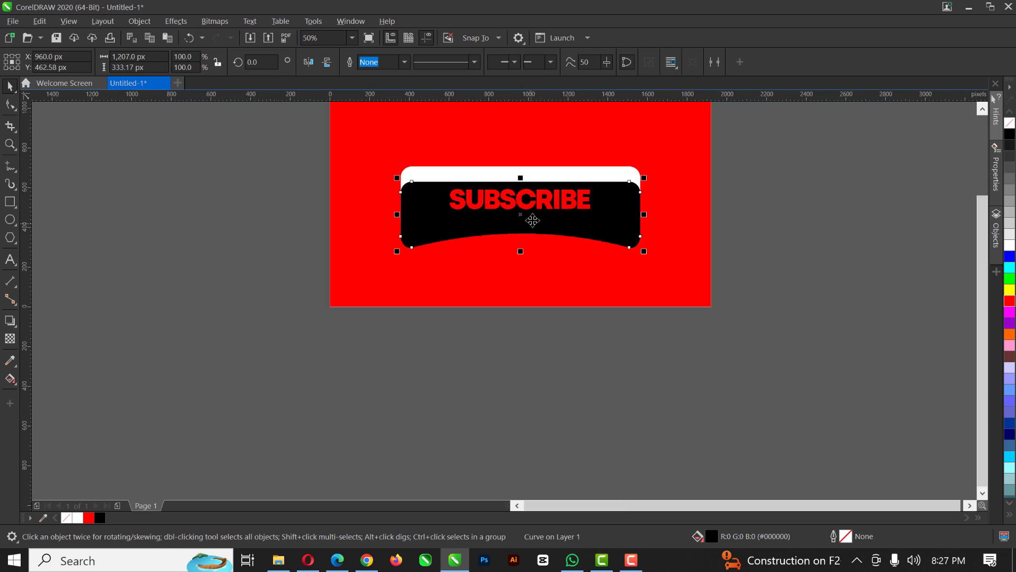
pyautogui.scroll(2, 535, 218)
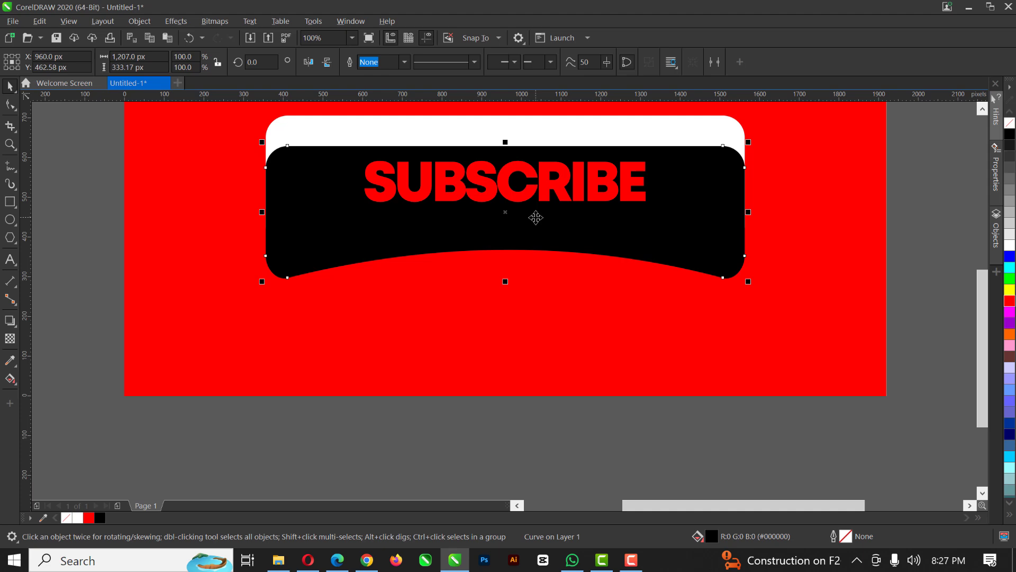
pyautogui.rightClick(536, 217)
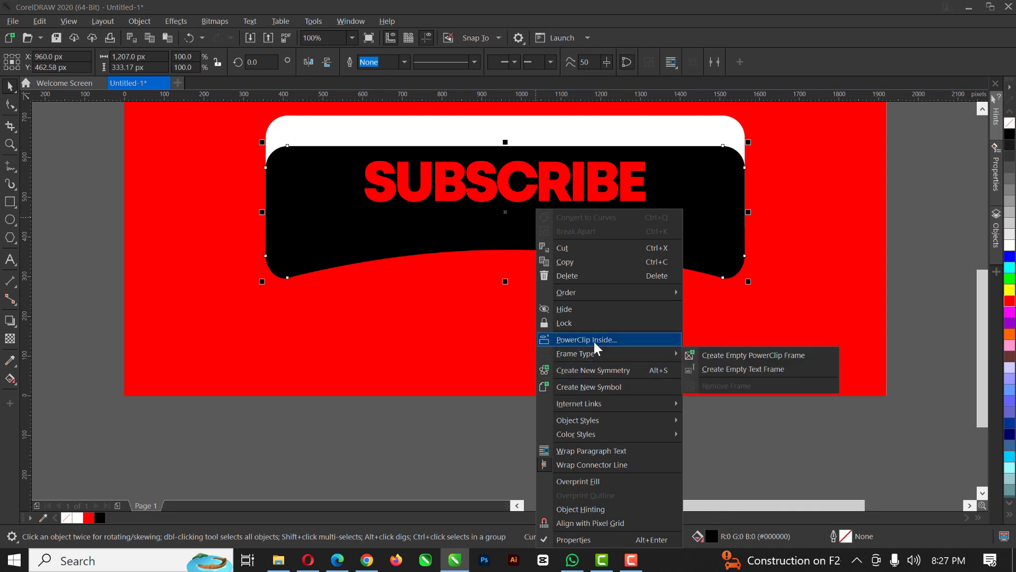
pyautogui.moveTo(596, 292)
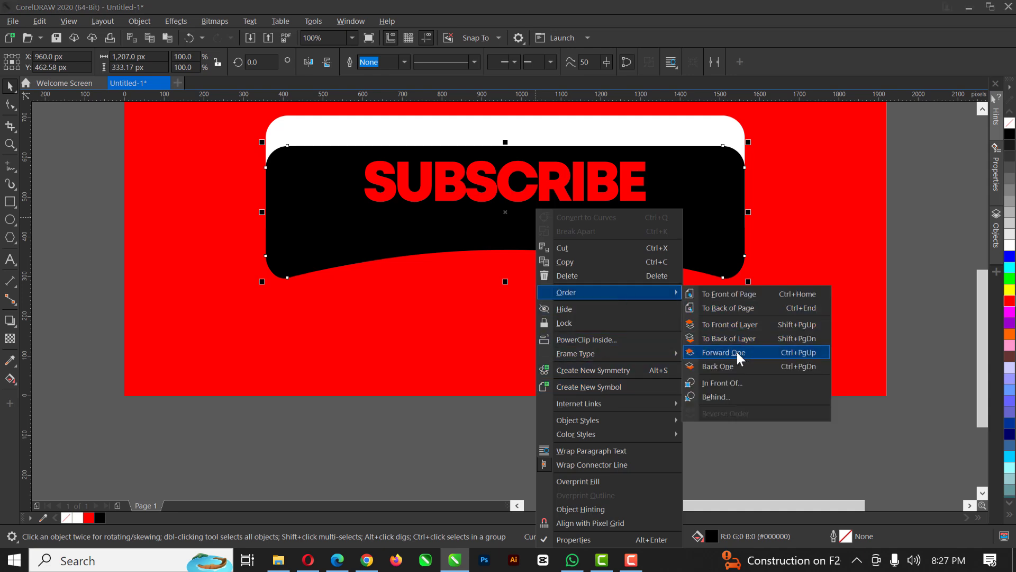
pyautogui.click(730, 366)
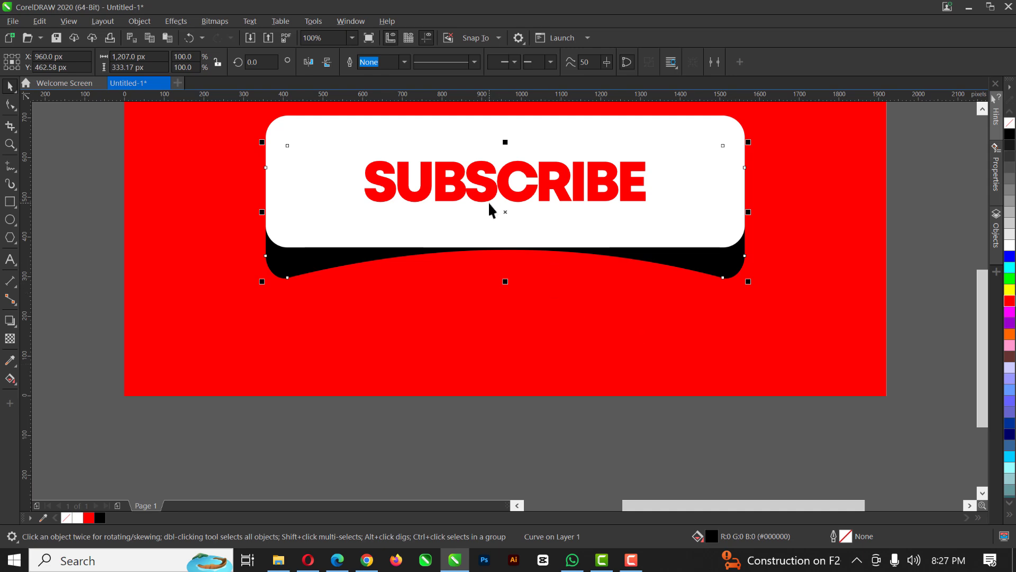
# Nudge the black shadow shape upward with the Up arrow key
pyautogui.scroll(1, 487, 266)
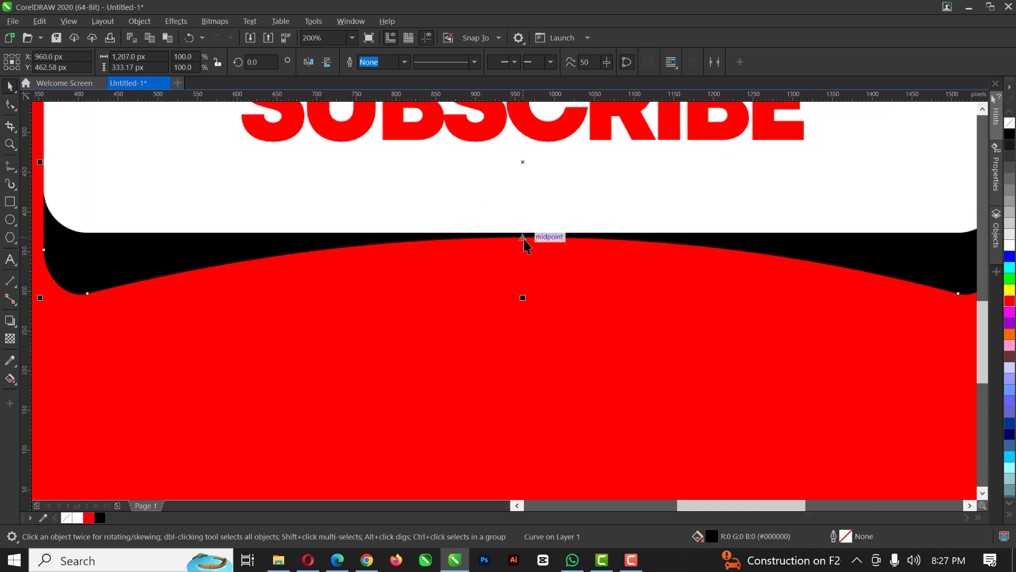
pyautogui.press('Up')
pyautogui.press('Up')
pyautogui.press('Up')
pyautogui.press('Up')
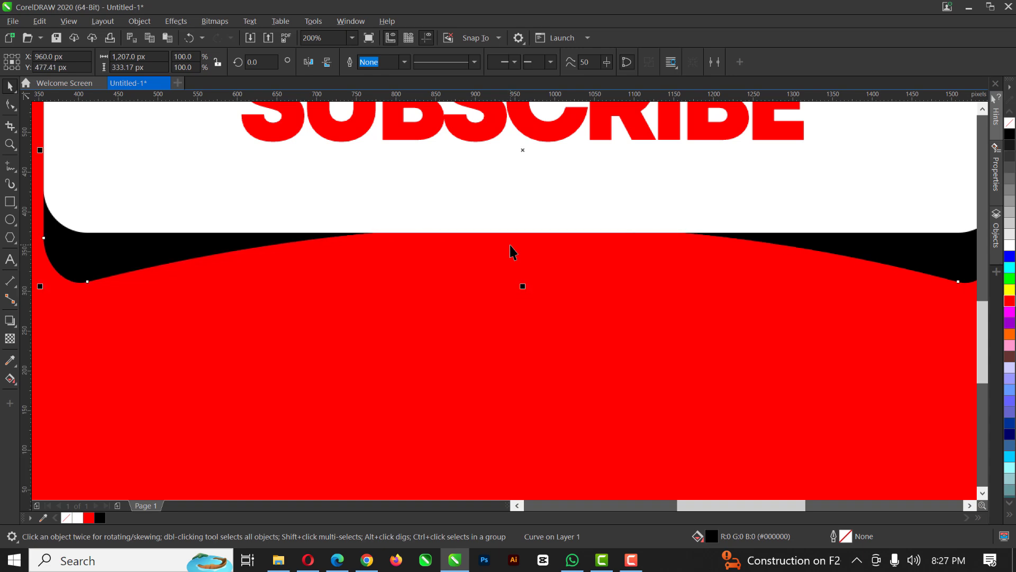
pyautogui.scroll(-1, 509, 252)
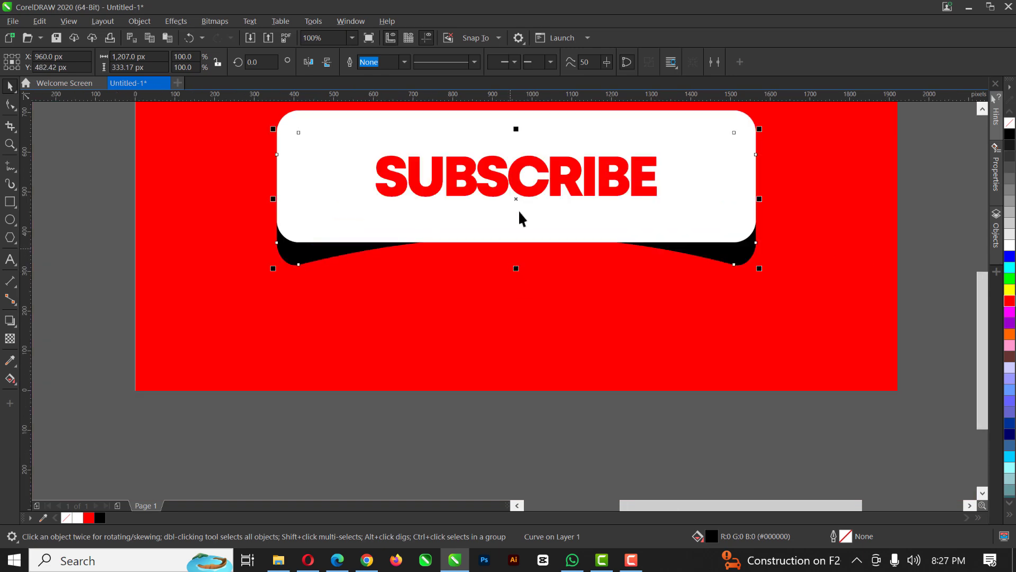
# Apply a Gaussian Blur with a 24-pixel radius to the black curved shadow
pyautogui.click(169, 21)
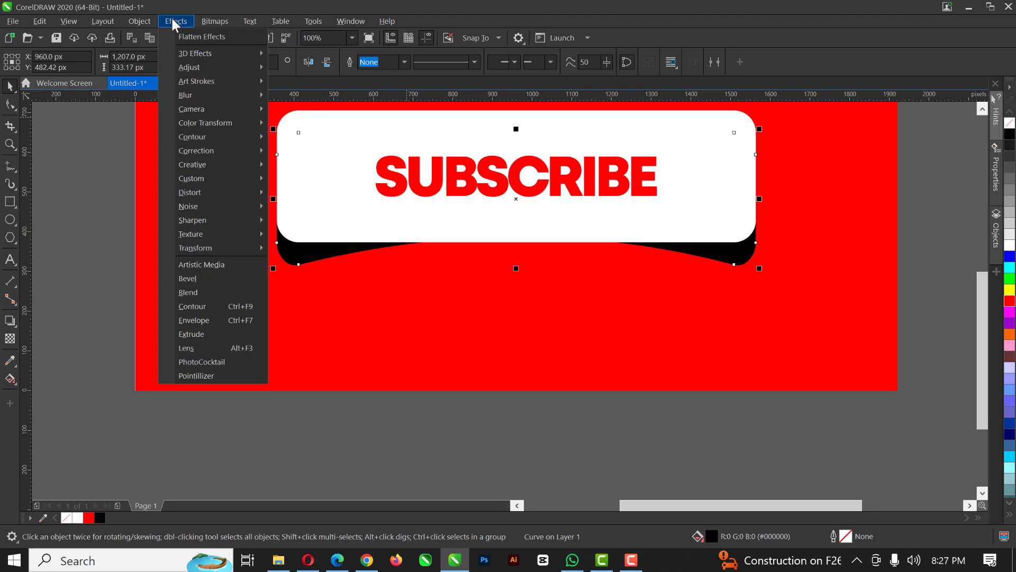
pyautogui.moveTo(195, 95)
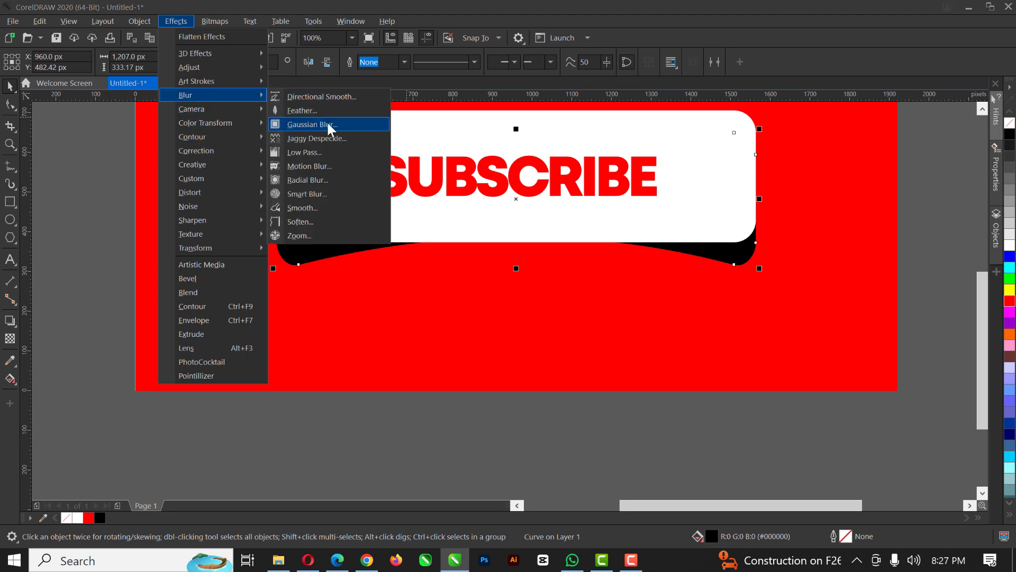
pyautogui.click(312, 124)
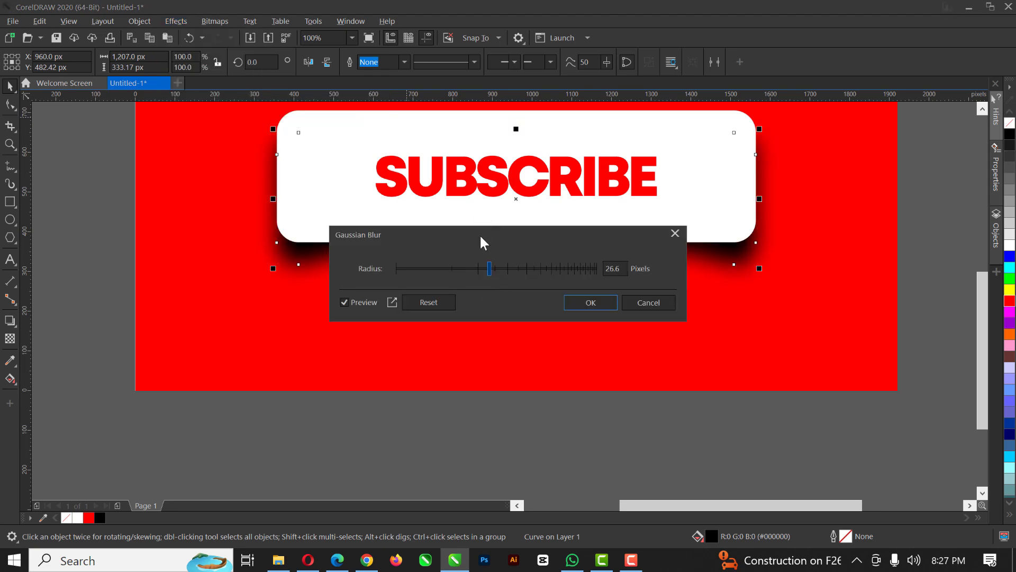
pyautogui.moveTo(480, 234); pyautogui.dragTo(776, 184)
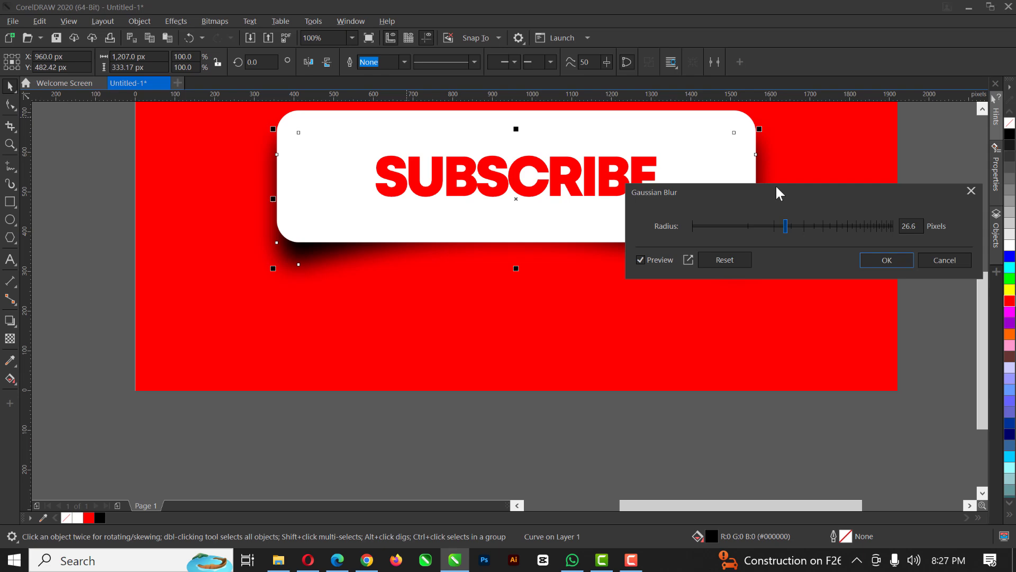
pyautogui.click(920, 226)
pyautogui.write('2')
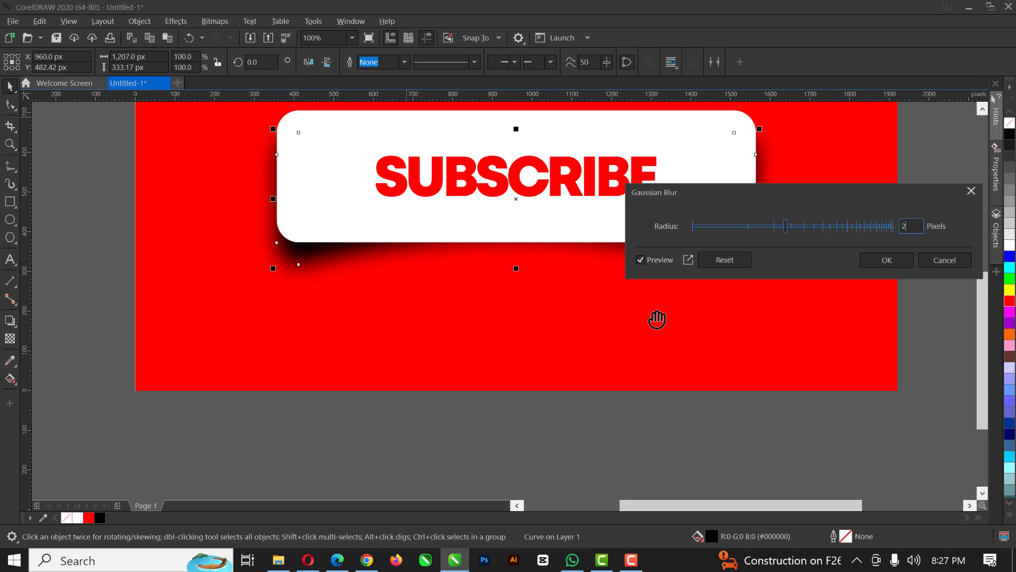
pyautogui.write('4')
pyautogui.click(887, 260)
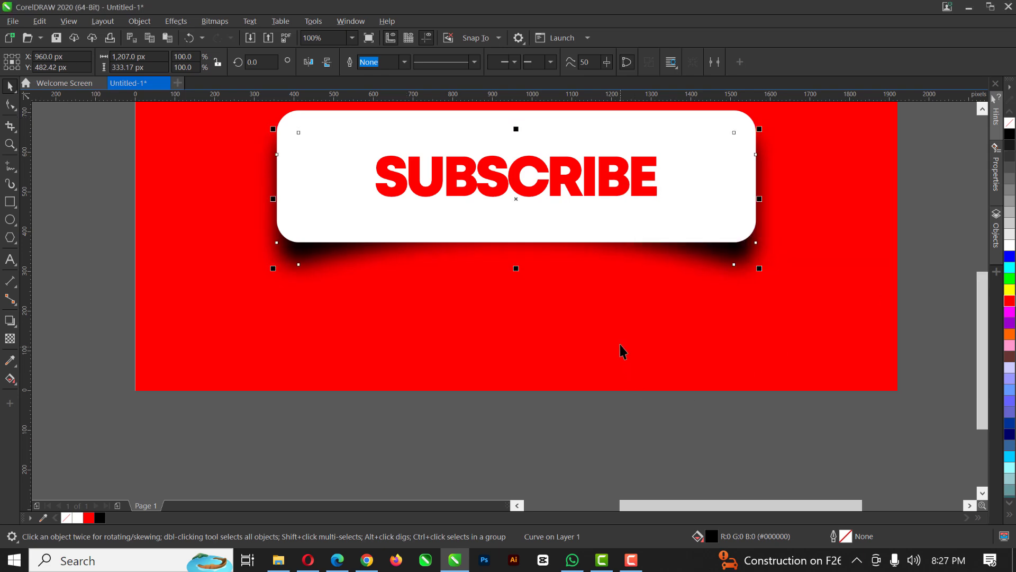
# Give the blurred black shadow a uniform transparency of 20
pyautogui.click(10, 339)
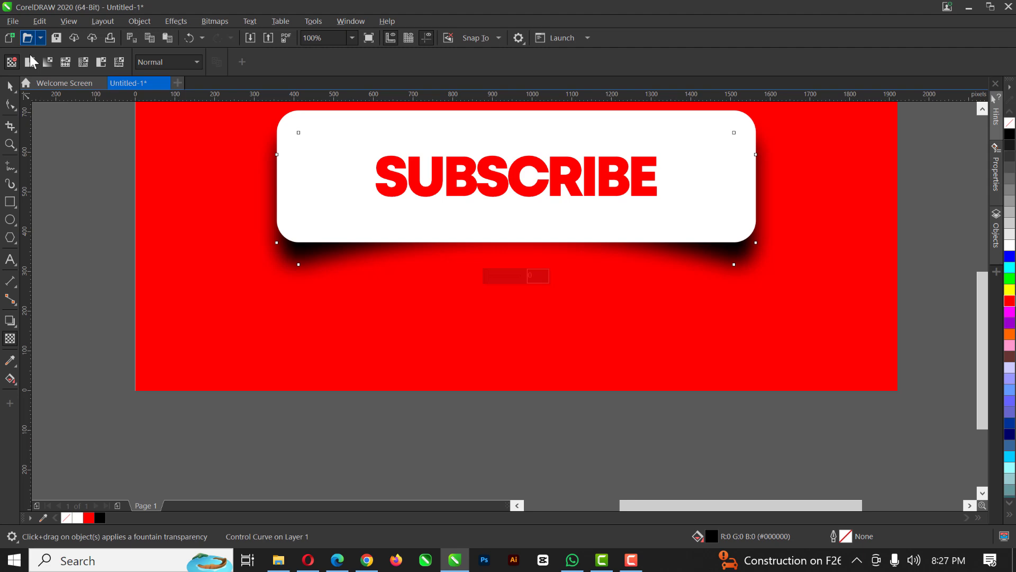
pyautogui.click(30, 63)
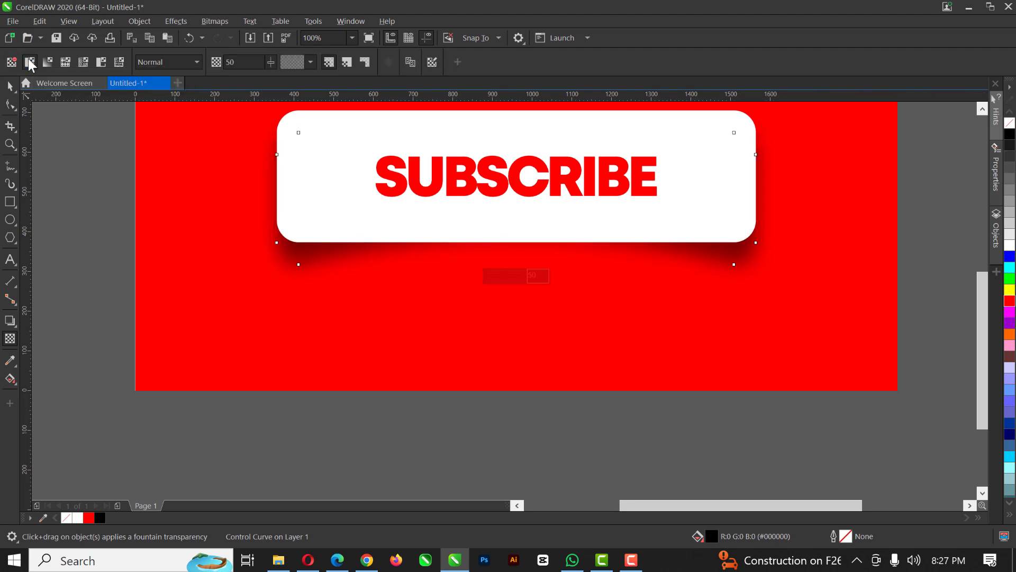
pyautogui.click(265, 64)
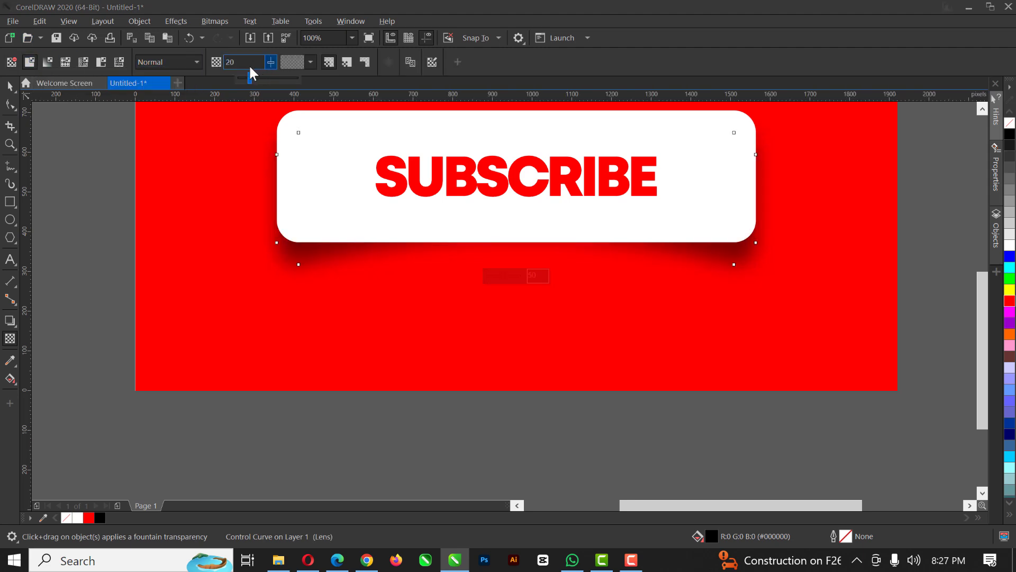
pyautogui.scroll(-1, 430, 339)
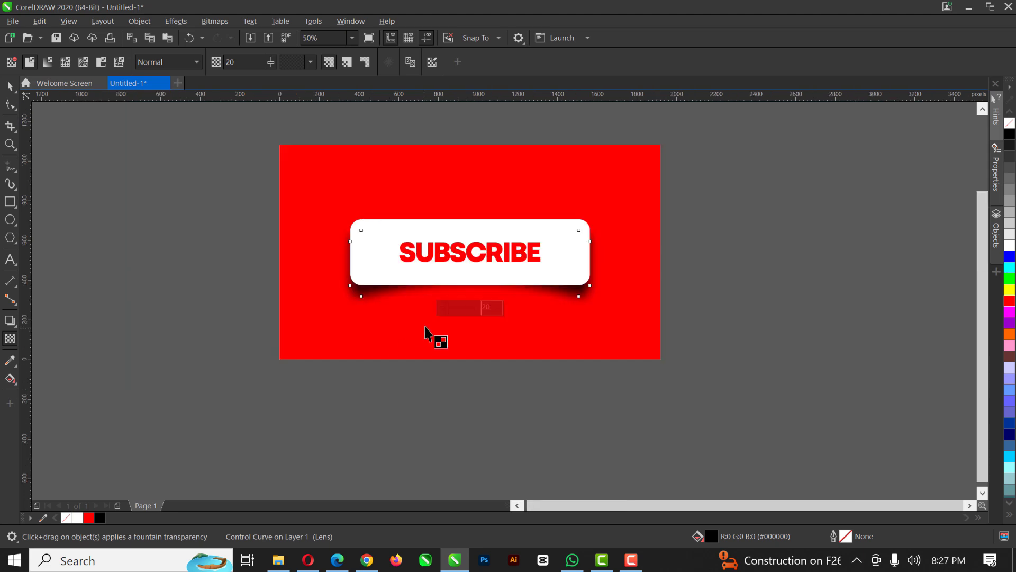
pyautogui.press('space')
pyautogui.scroll(1, 409, 227)
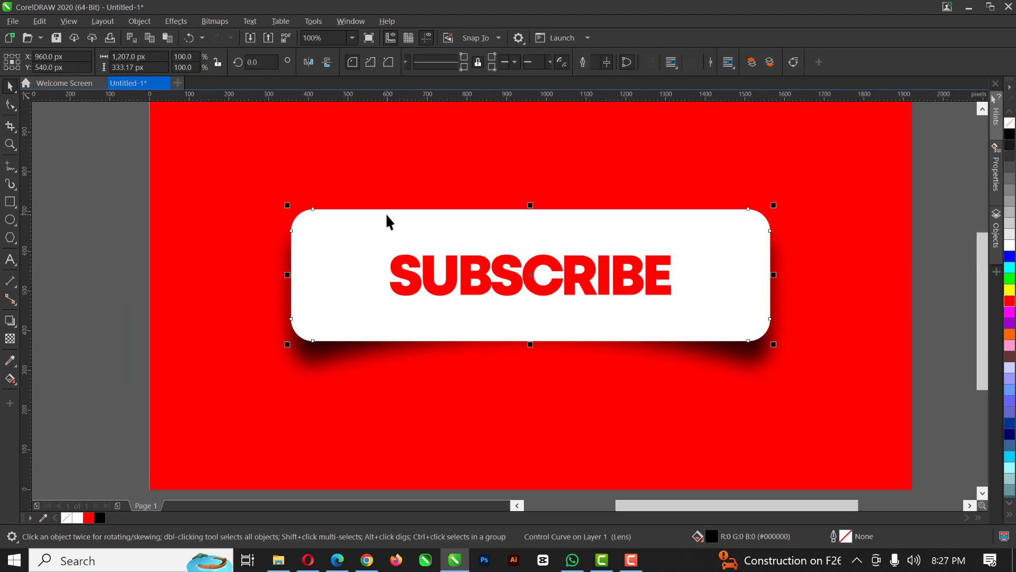
# Round the white button rectangle's corners further, to 99.5 px
pyautogui.click(10, 105)
pyautogui.click(423, 233)
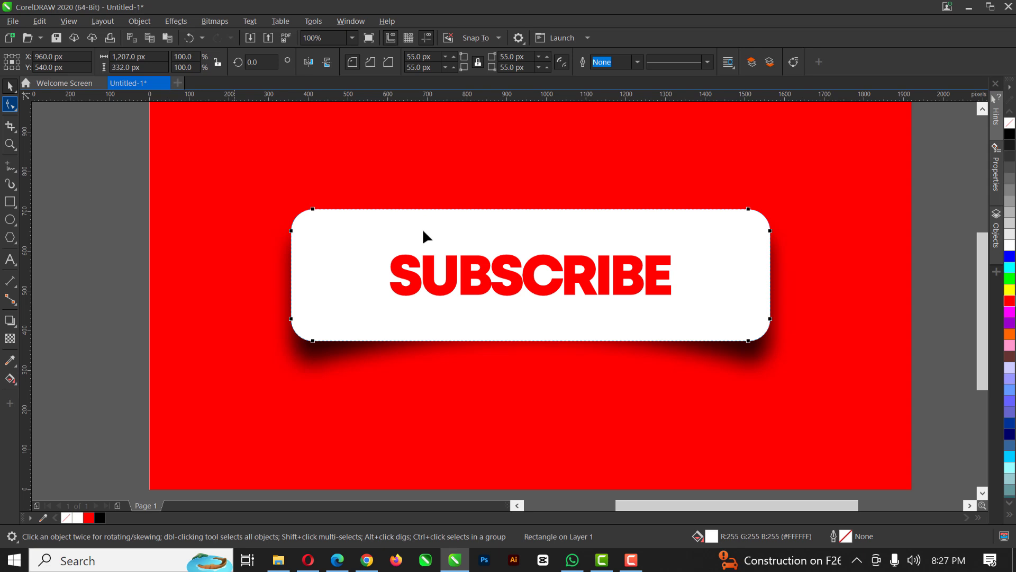
pyautogui.moveTo(313, 208); pyautogui.dragTo(334, 212)
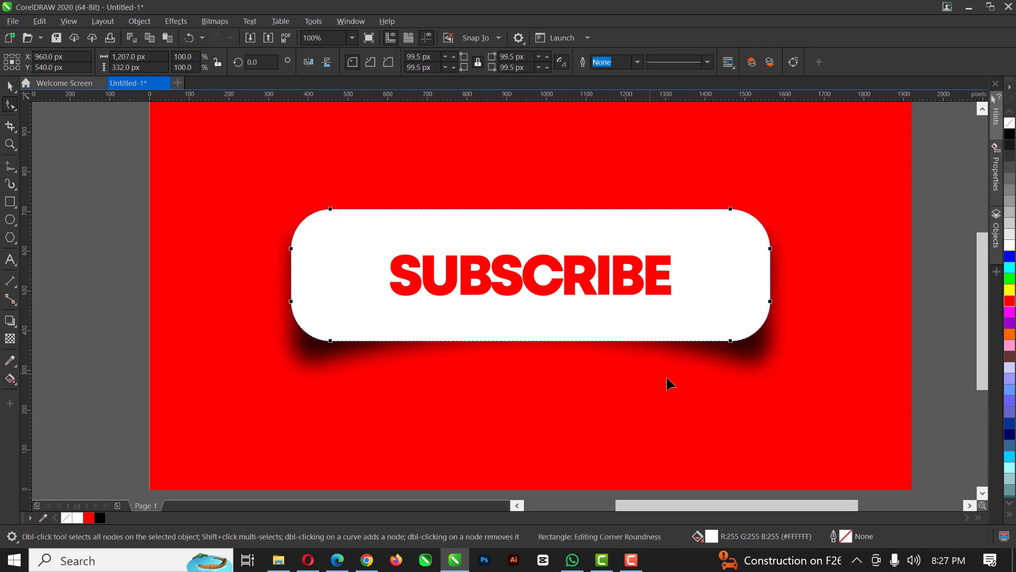
# Narrow the blurred shadow to 1,174 px and raise its transparency to 37
pyautogui.press('space')
pyautogui.click(758, 358)
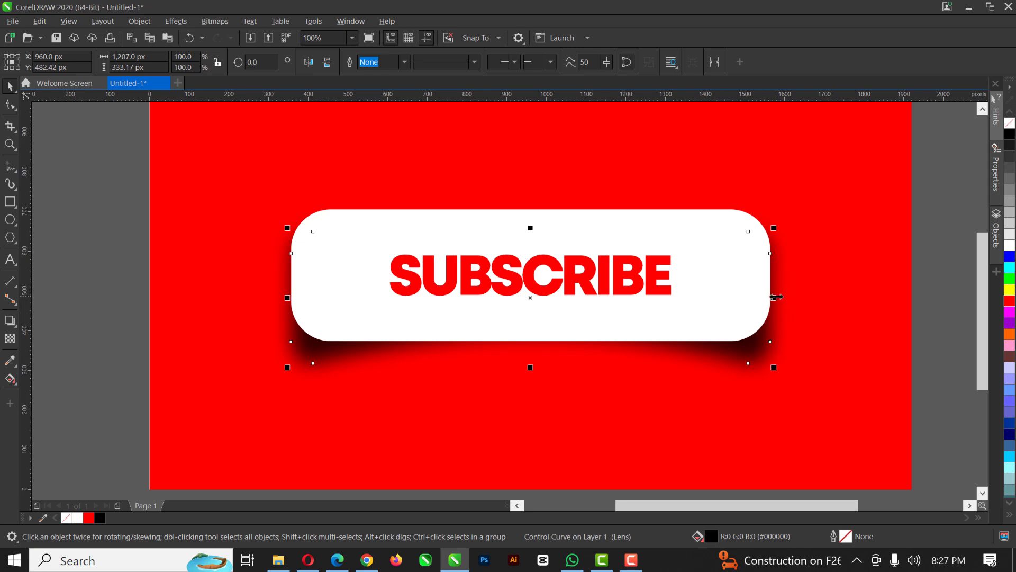
pyautogui.moveTo(776, 296); pyautogui.dragTo(769, 297)
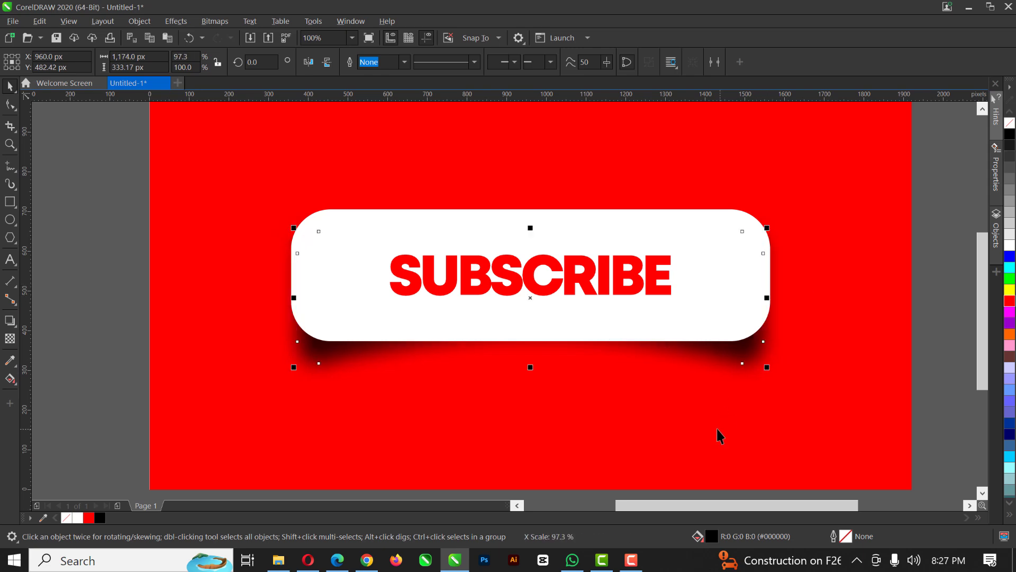
pyautogui.click(11, 338)
pyautogui.moveTo(273, 56); pyautogui.dragTo(281, 56)
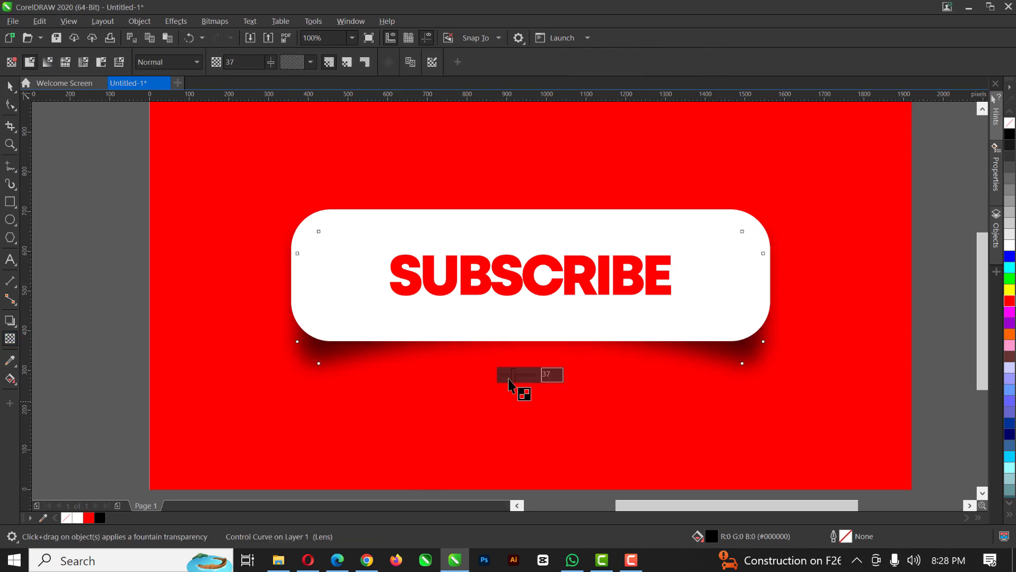
# Scale the red SUBSCRIBE text up to about 104%, roughly 35.25 pt
pyautogui.press('space')
pyautogui.click(531, 287)
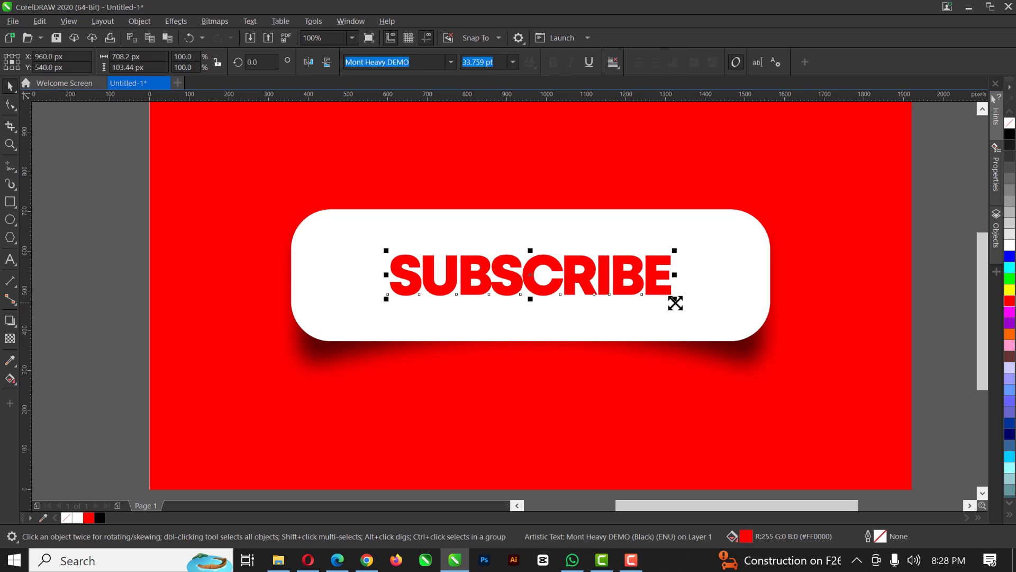
pyautogui.moveTo(675, 299); pyautogui.dragTo(685, 304)
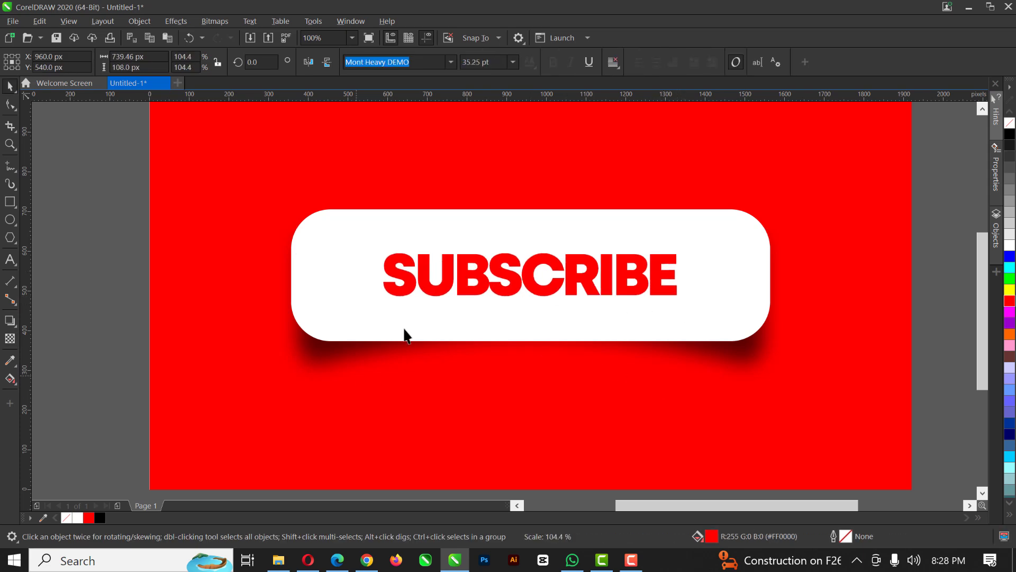
pyautogui.scroll(-1, 495, 266)
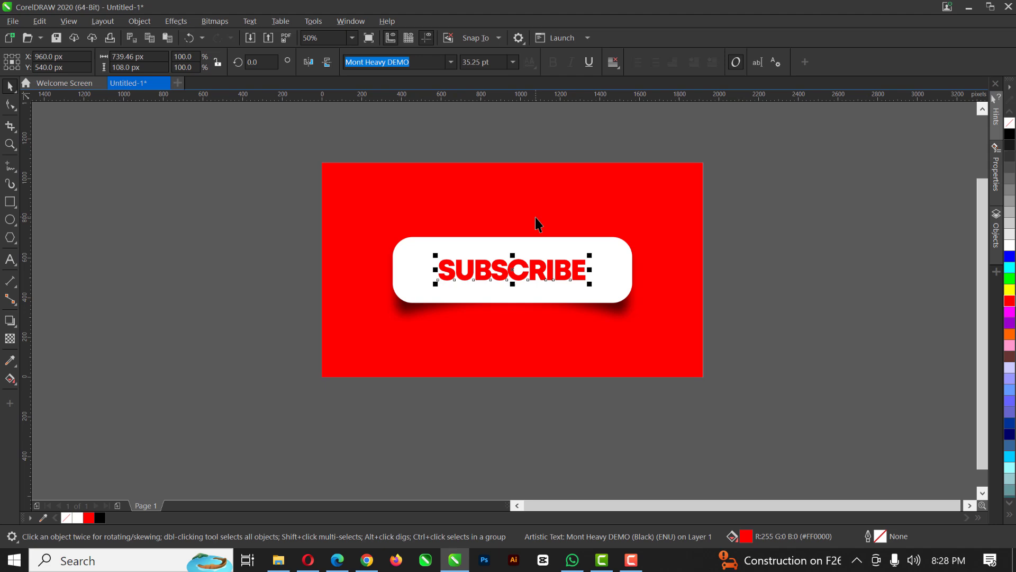
pyautogui.scroll(1, 538, 256)
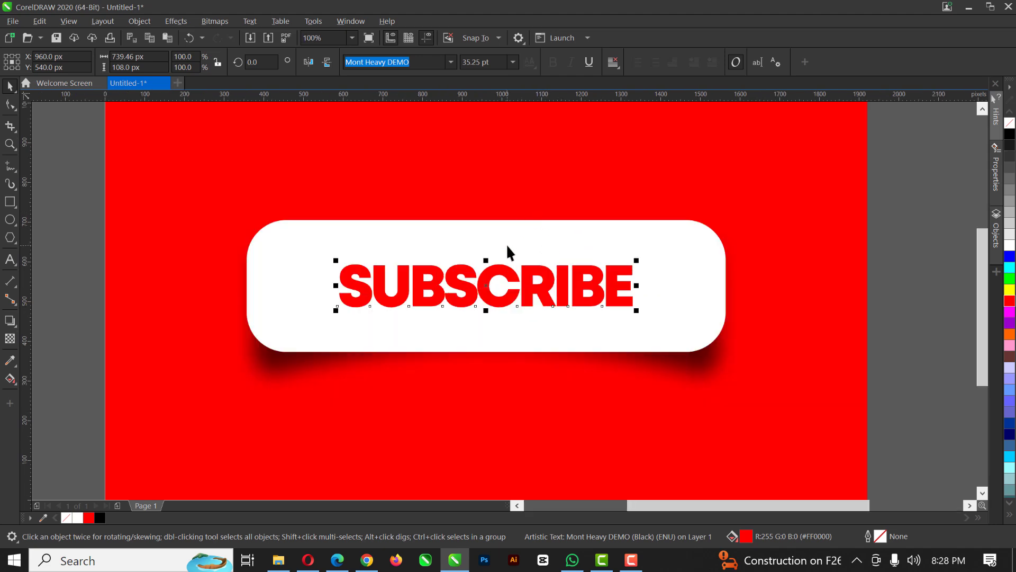
pyautogui.scroll(-1, 506, 244)
# Recolour the background rectangle blue, then orange, finishing on dark navy
pyautogui.click(511, 180)
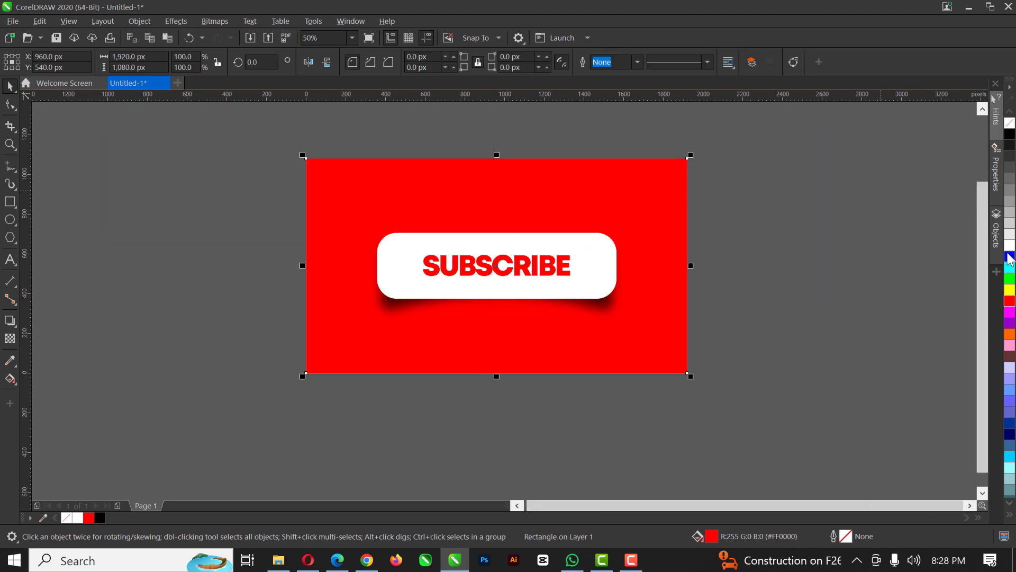
pyautogui.click(1010, 256)
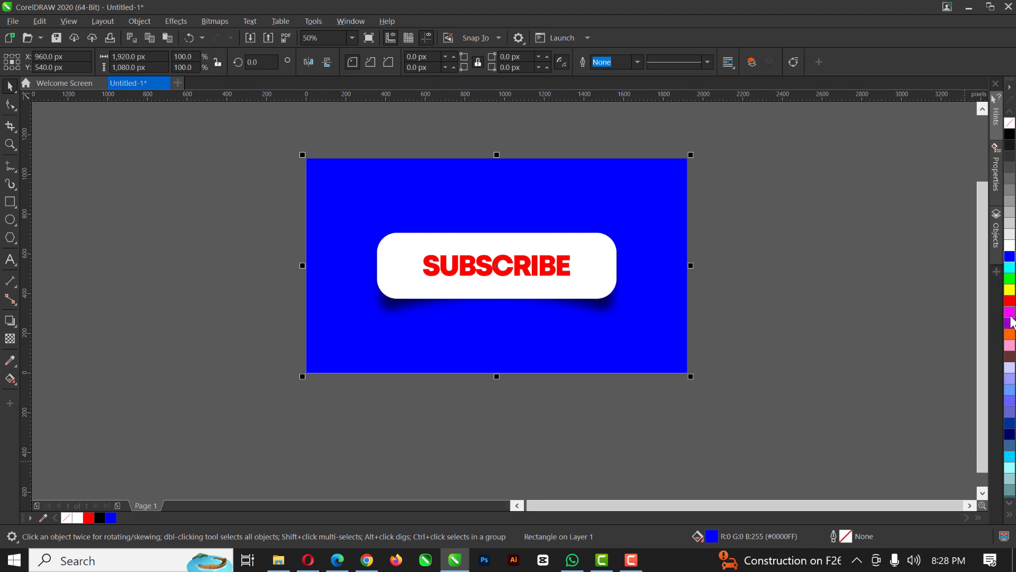
pyautogui.click(1012, 337)
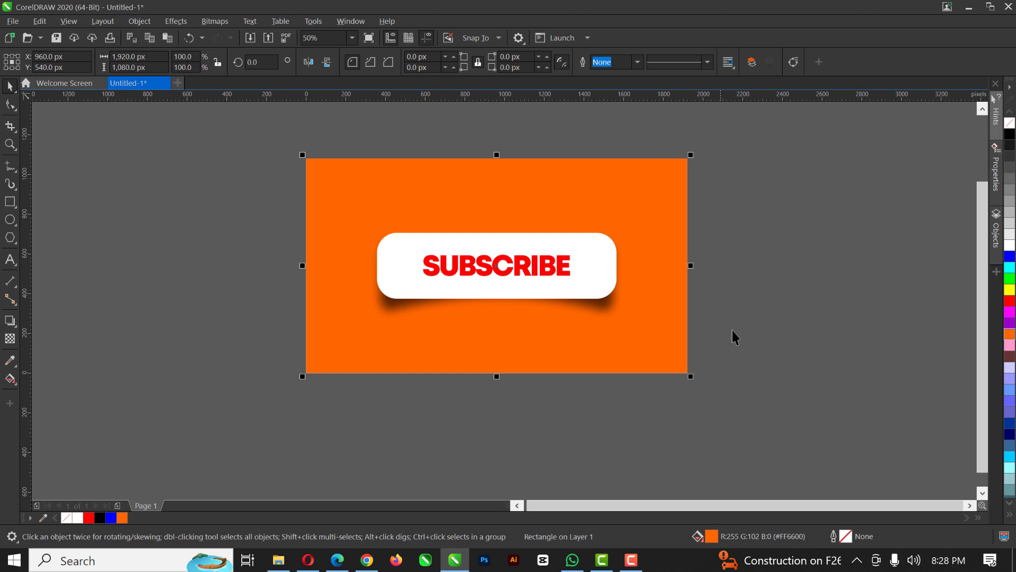
pyautogui.click(1009, 434)
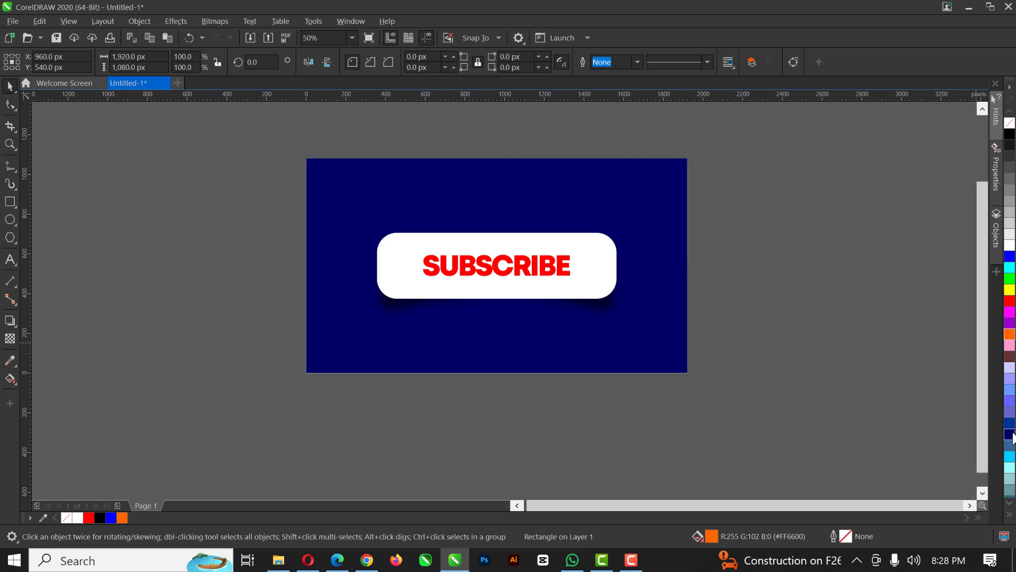
pyautogui.press('Escape')
pyautogui.scroll(2, 511, 272)
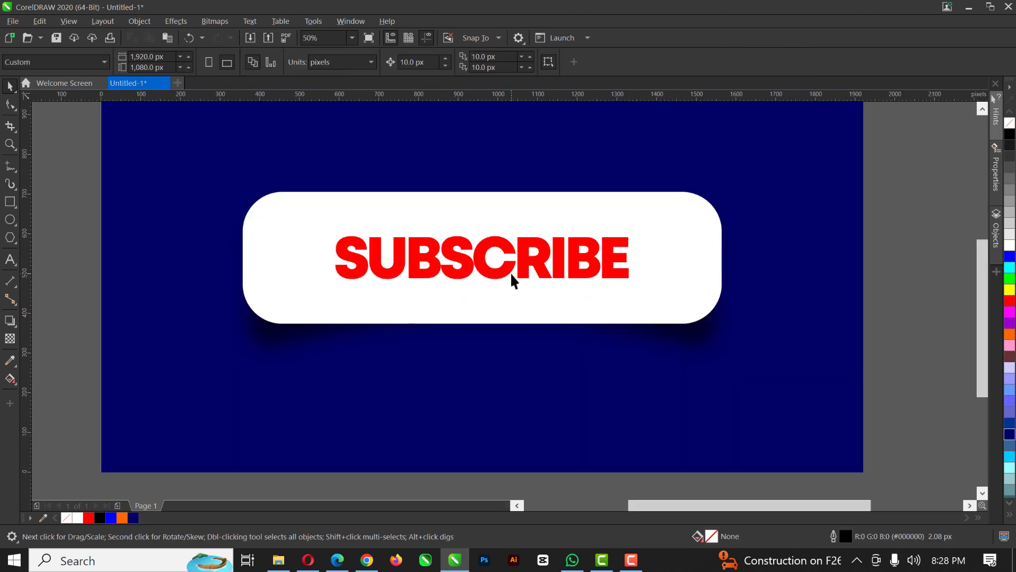
pyautogui.scroll(-1, 474, 295)
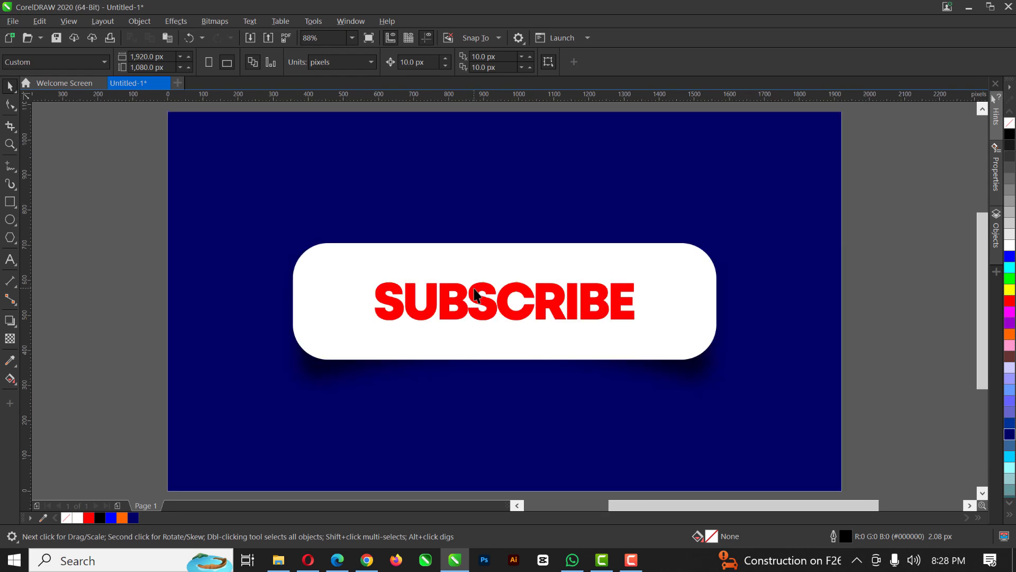
pyautogui.click(458, 306)
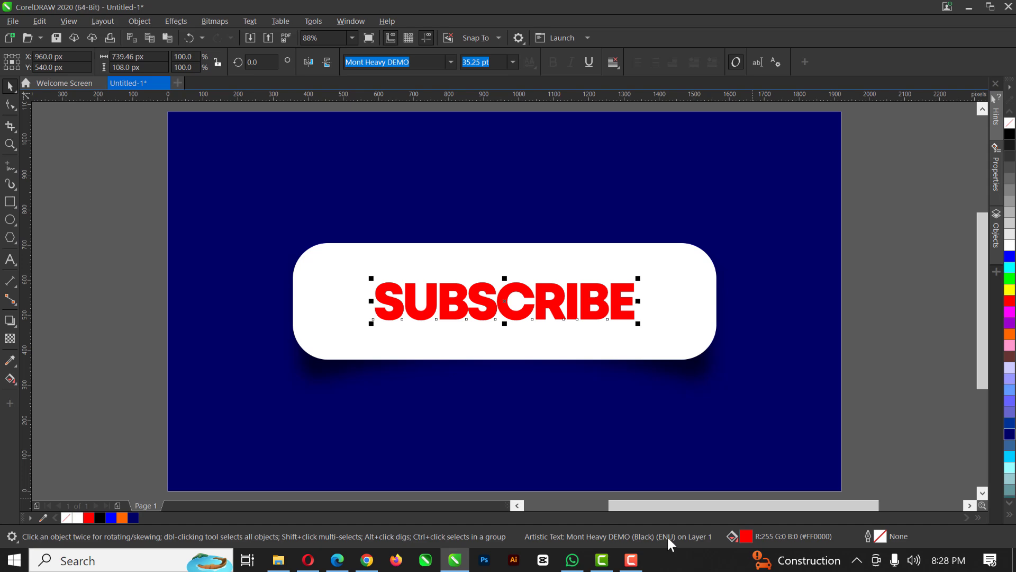
pyautogui.click(631, 559)
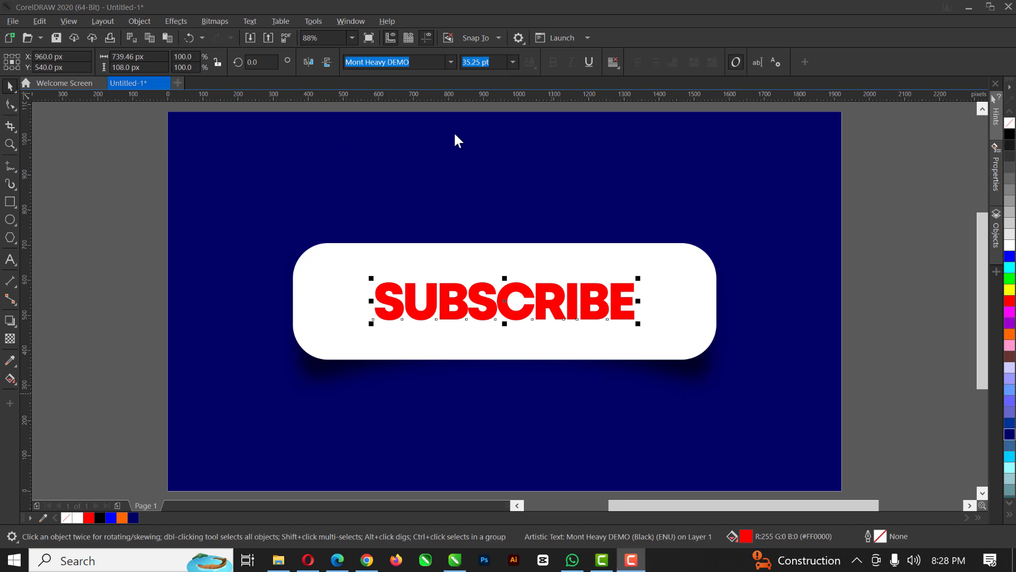